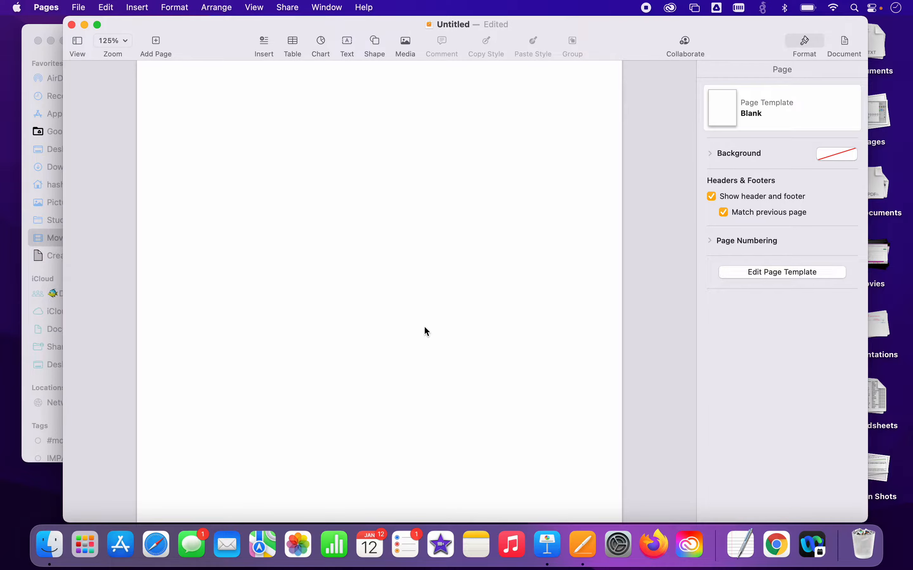
Create a new document from the Blank template in the Basic category
{"action": "left_click", "coordinate": [79, 8]}
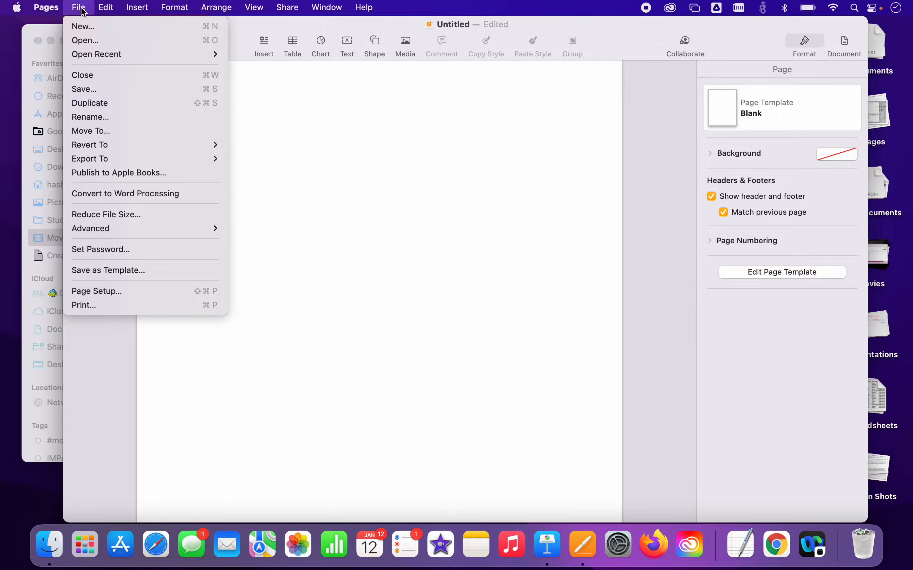
{"action": "left_click", "coordinate": [91, 30]}
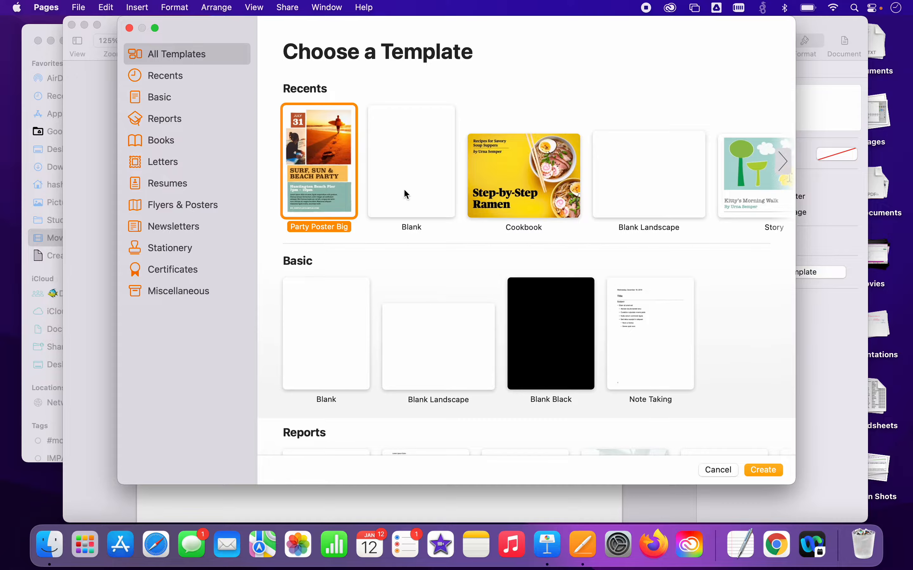
{"action": "left_click", "coordinate": [178, 98]}
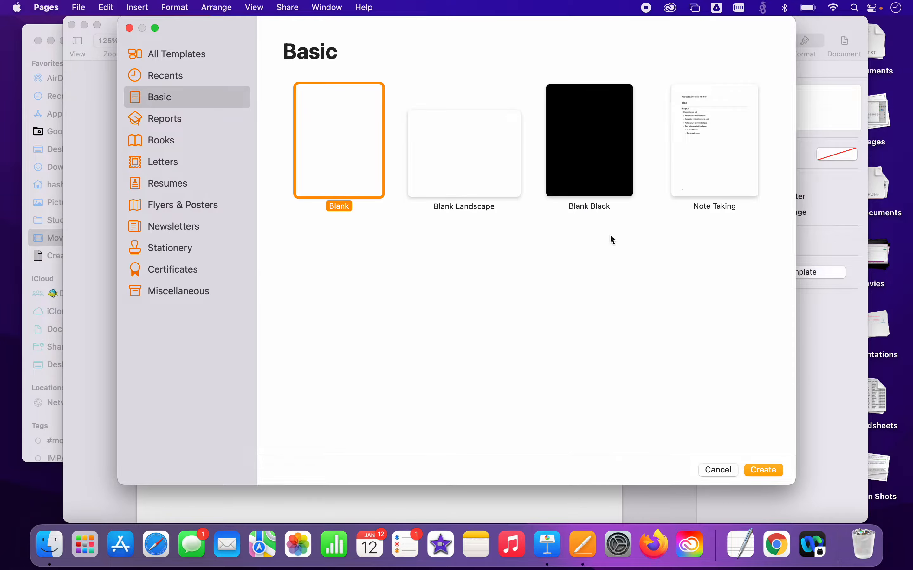
{"action": "left_click", "coordinate": [763, 475]}
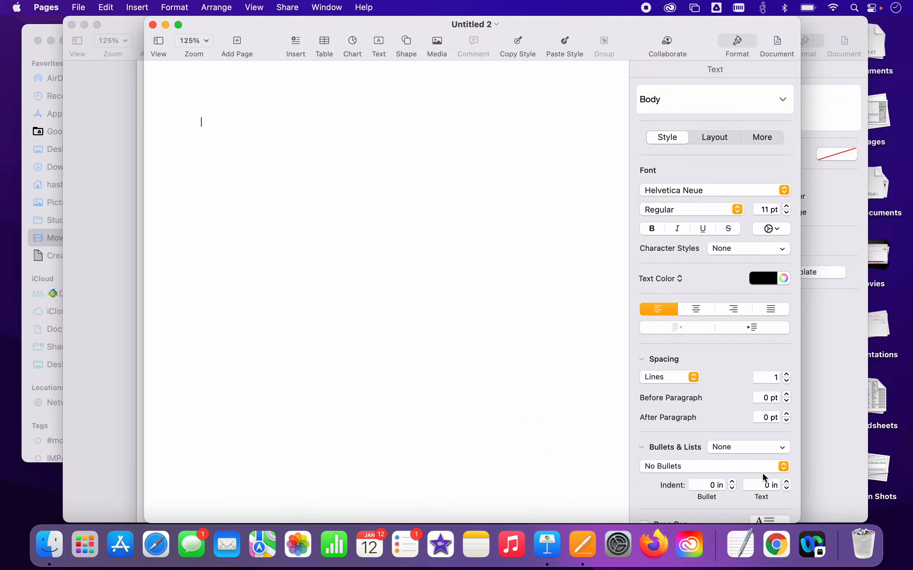
Convert the new blank document from word processing to page layout
{"action": "left_click", "coordinate": [79, 8]}
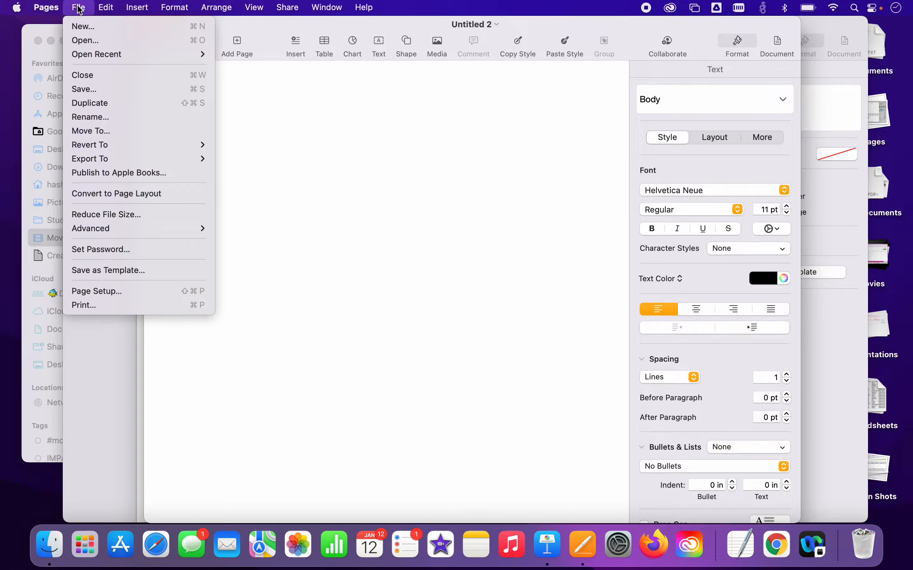
{"action": "left_click", "coordinate": [109, 193]}
{"action": "left_click", "coordinate": [513, 331]}
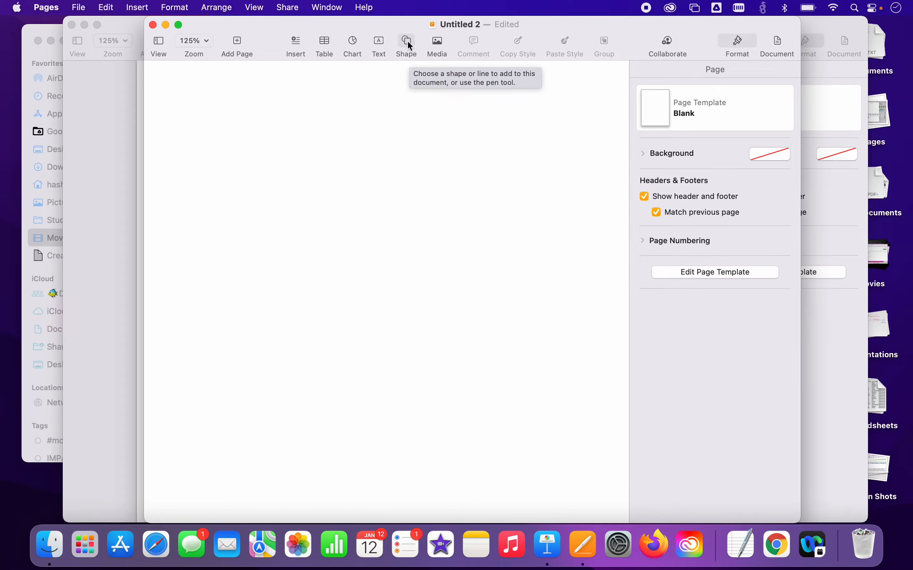
Browse the shape library through the Geometry, Objects, Food and Education categories
{"action": "left_click", "coordinate": [403, 39]}
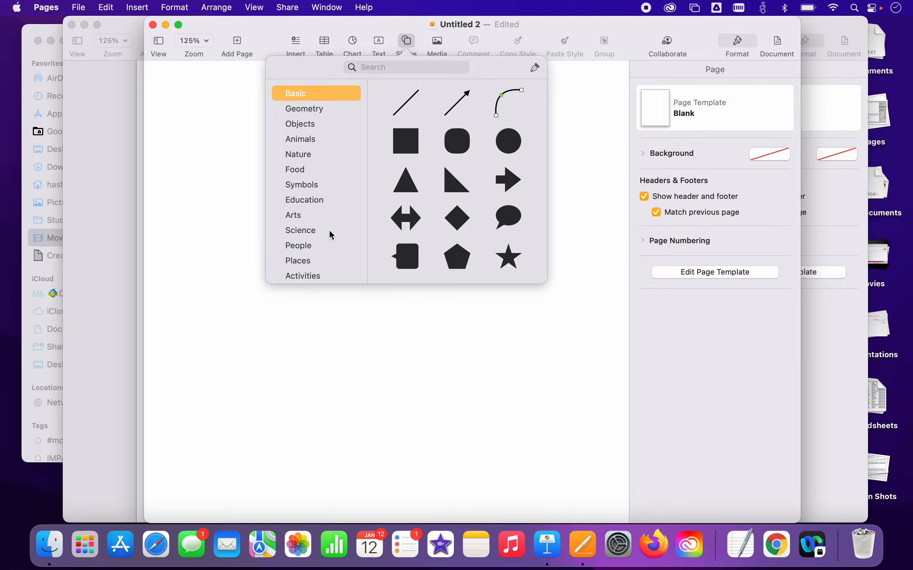
{"action": "scroll", "coordinate": [418, 148], "scroll_direction": "down", "scroll_amount": 8}
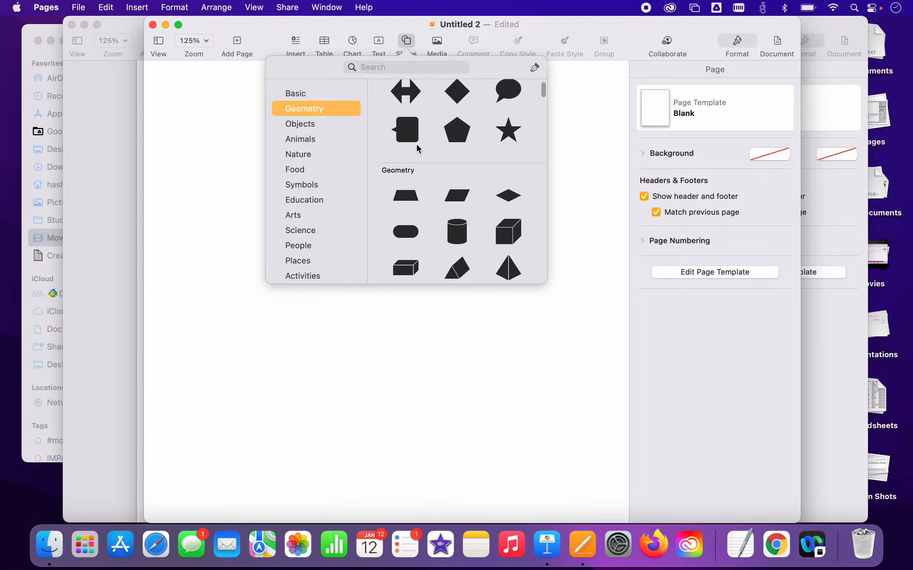
{"action": "scroll", "coordinate": [417, 145], "scroll_direction": "down", "scroll_amount": 10}
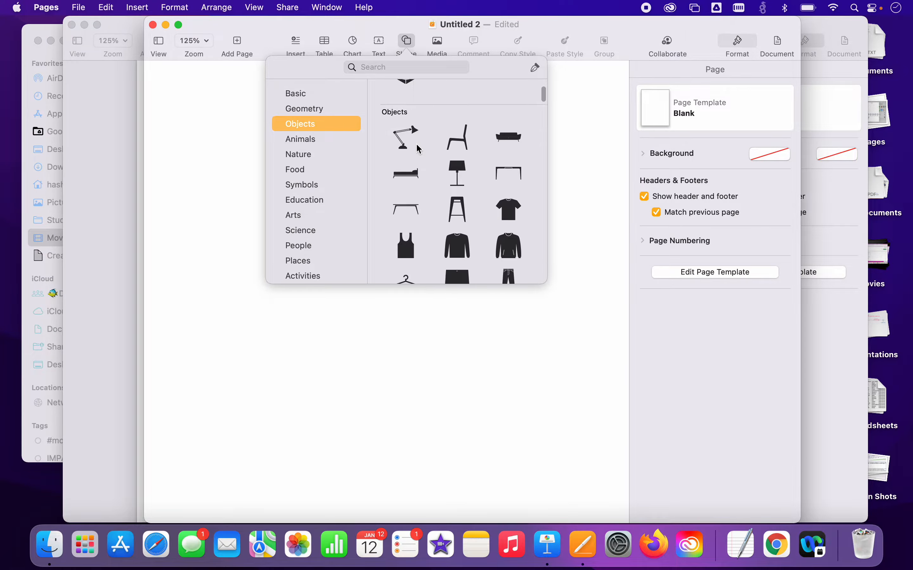
{"action": "left_click", "coordinate": [298, 171]}
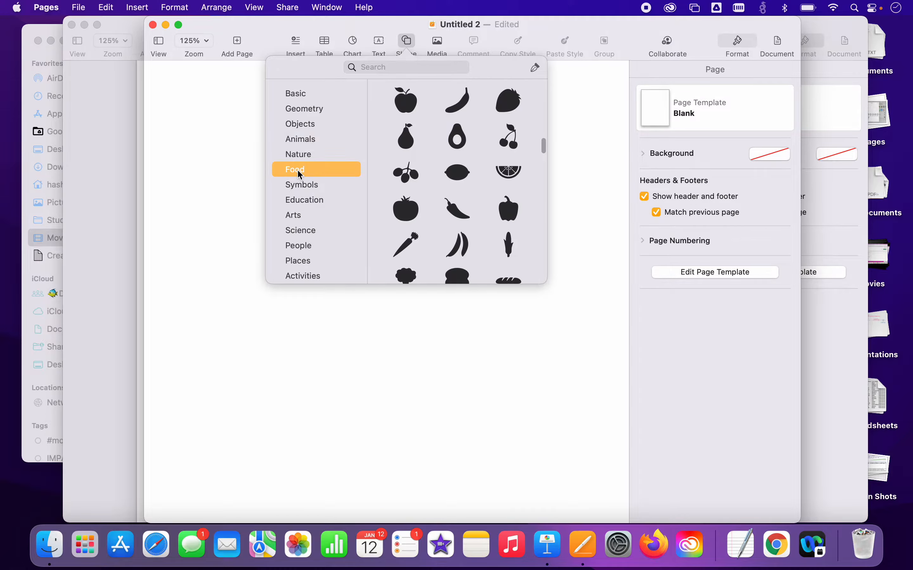
{"action": "left_click", "coordinate": [300, 198]}
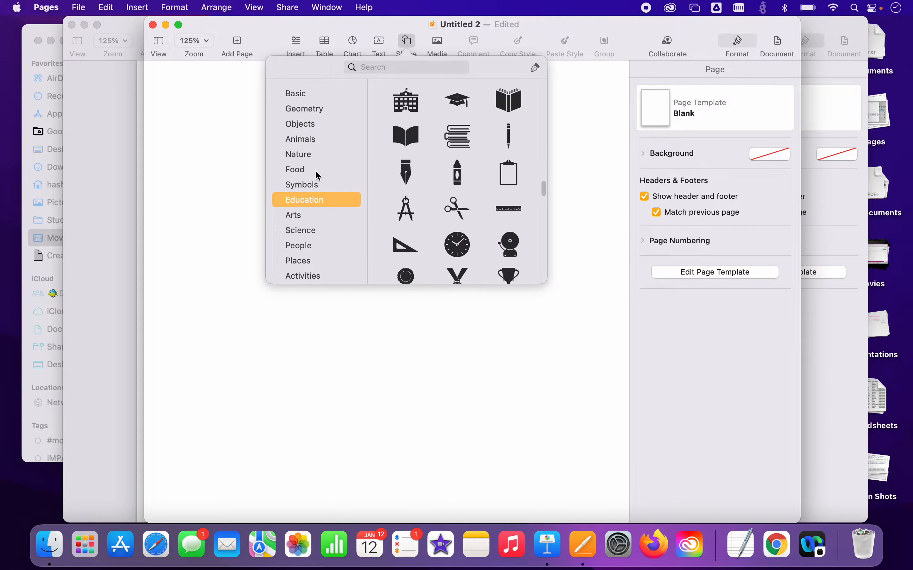
Search the shape library for "law" and for "America"
{"action": "left_click", "coordinate": [398, 68]}
{"action": "type", "text": "law"}
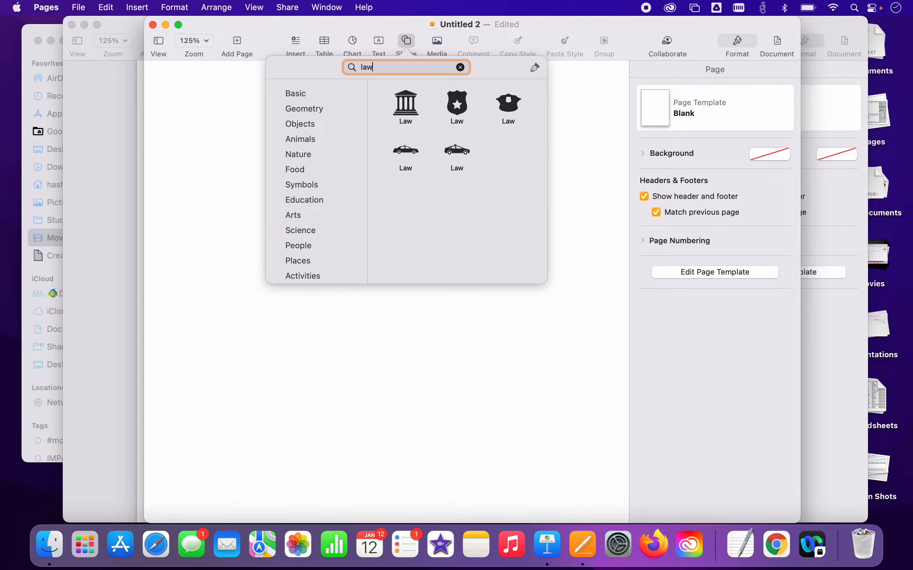
{"action": "left_click", "coordinate": [356, 68]}
{"action": "type", "text": "America"}
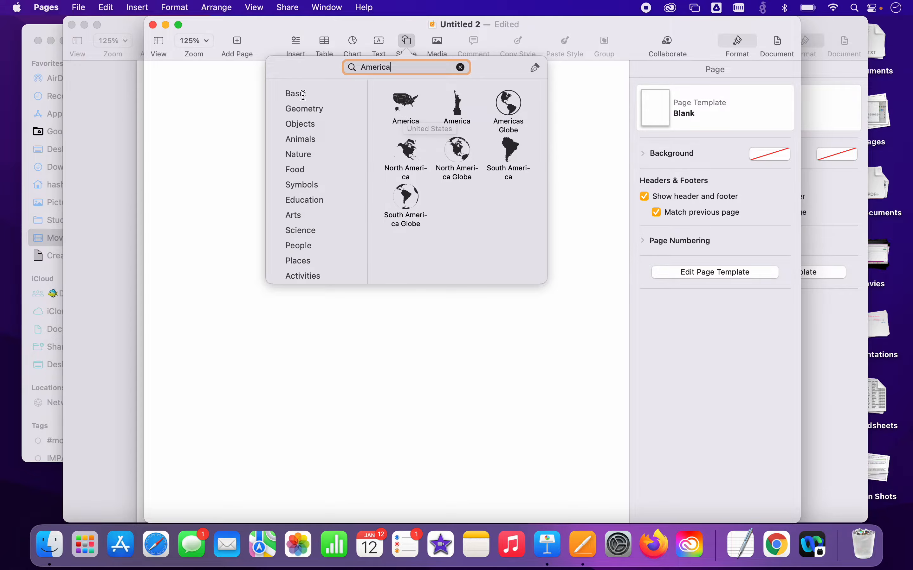
Search the shapes for "baby", insert the crawling baby on the page and delete it again
{"action": "left_click", "coordinate": [372, 67]}
{"action": "type", "text": "baby"}
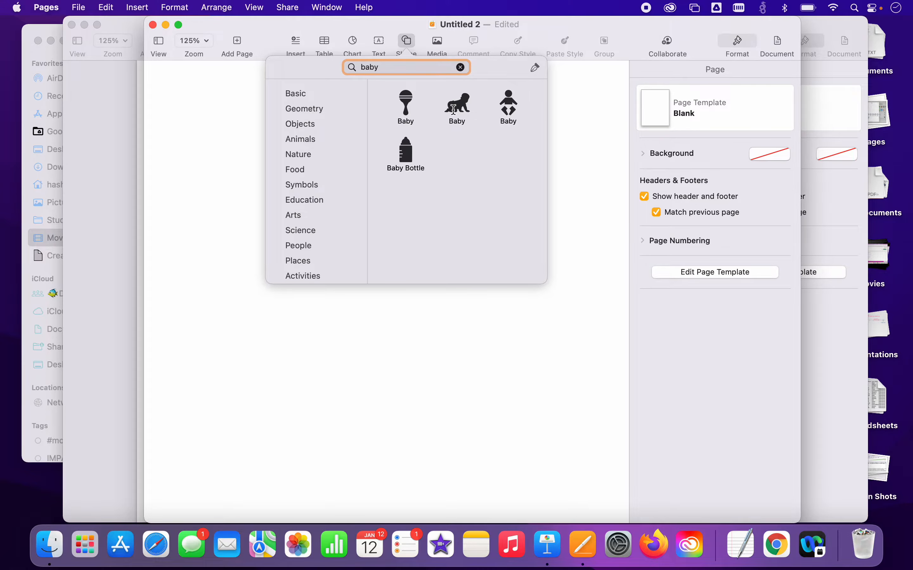
{"action": "left_click", "coordinate": [454, 107]}
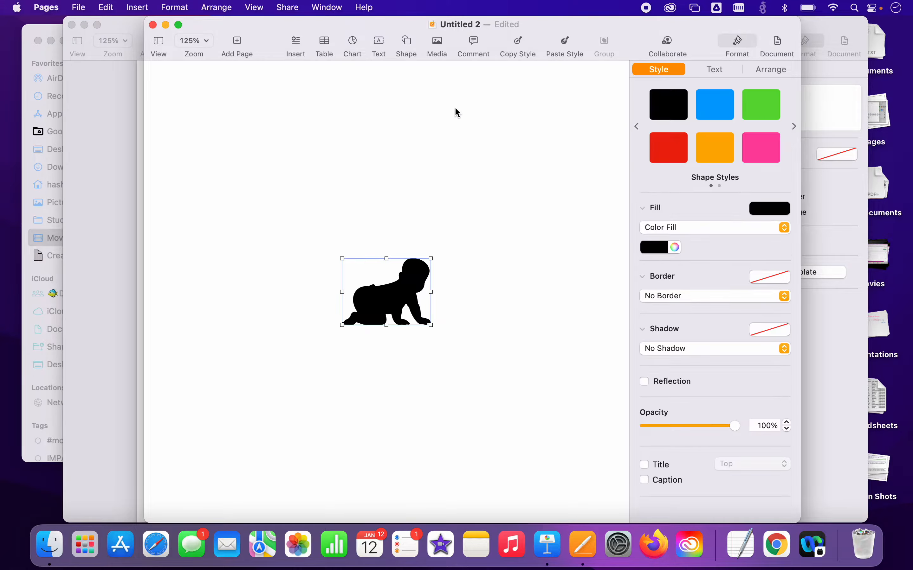
{"action": "left_click", "coordinate": [460, 293]}
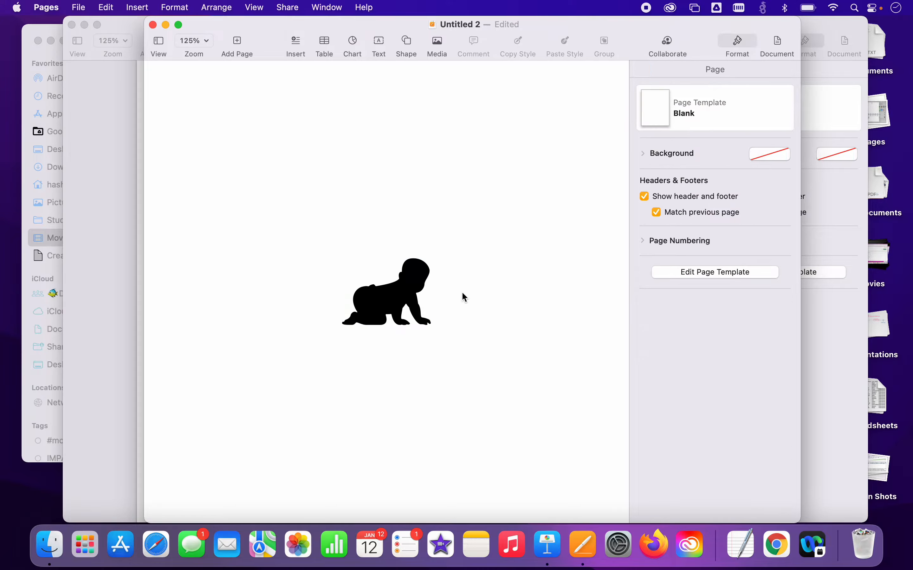
{"action": "left_click", "coordinate": [411, 295]}
{"action": "key", "text": "Delete"}
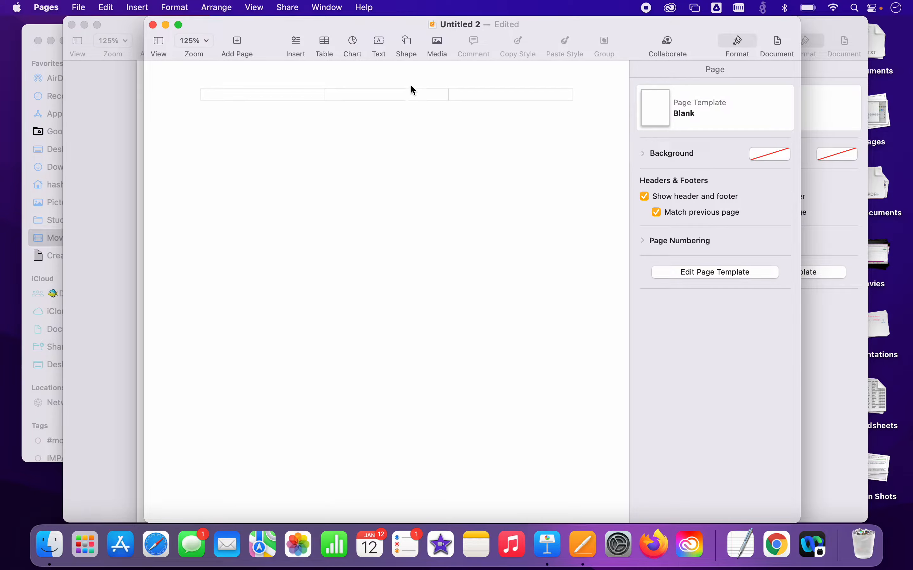
Search the shapes for "America" and insert the United States map with state borders
{"action": "left_click", "coordinate": [407, 44]}
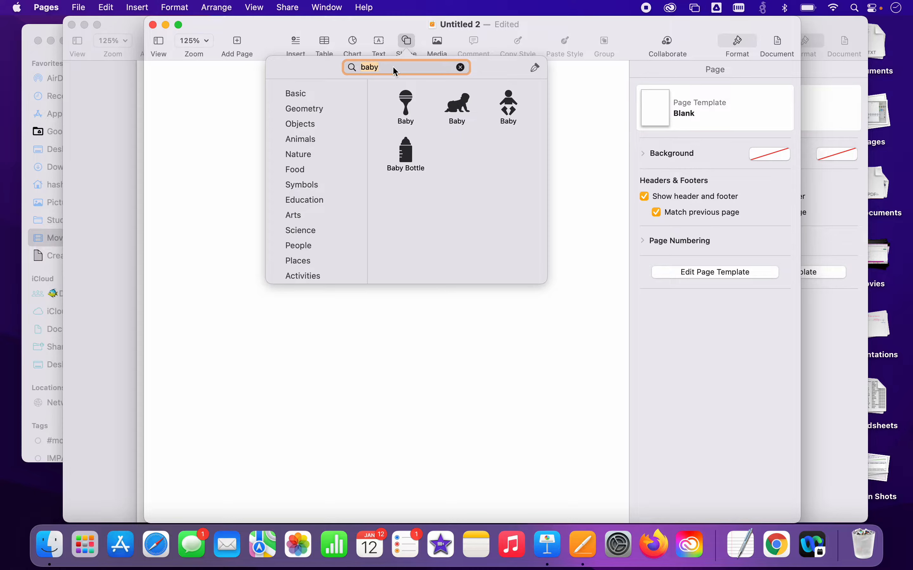
{"action": "type", "text": "America"}
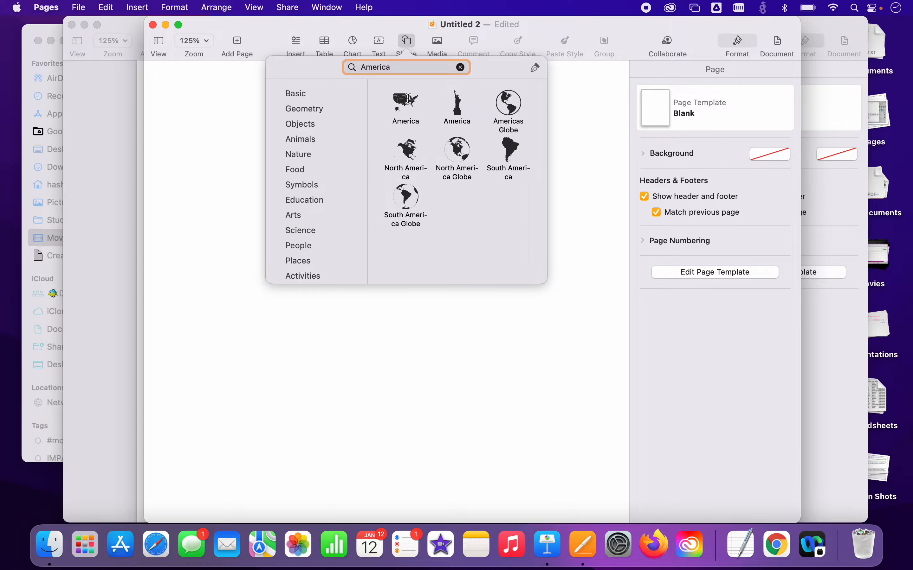
{"action": "left_click", "coordinate": [408, 99]}
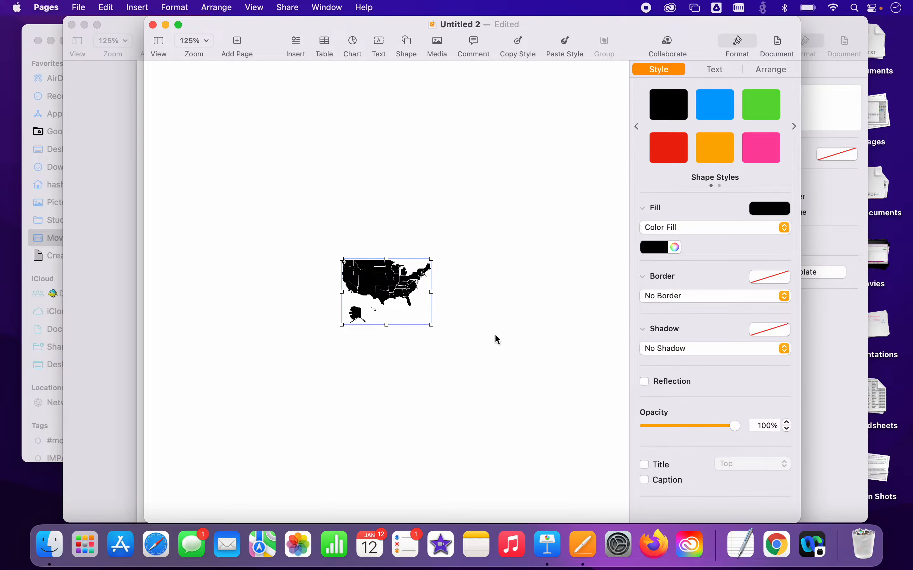
Move the map to the page's upper left area and enlarge it to about 3.16 in wide by 2.34 in high
{"action": "left_click_drag", "start_coordinate": [412, 293], "coordinate": [288, 162]}
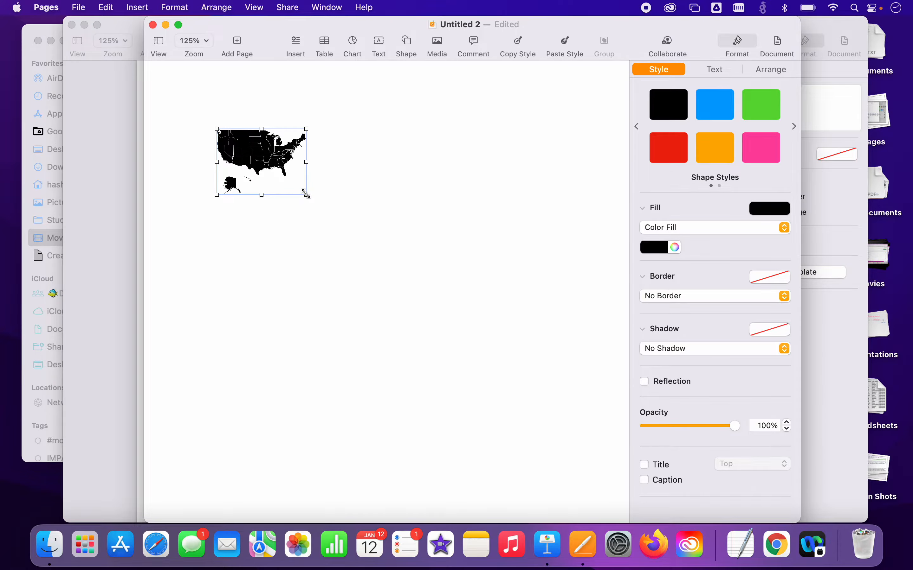
{"action": "left_click_drag", "start_coordinate": [306, 194], "coordinate": [362, 236]}
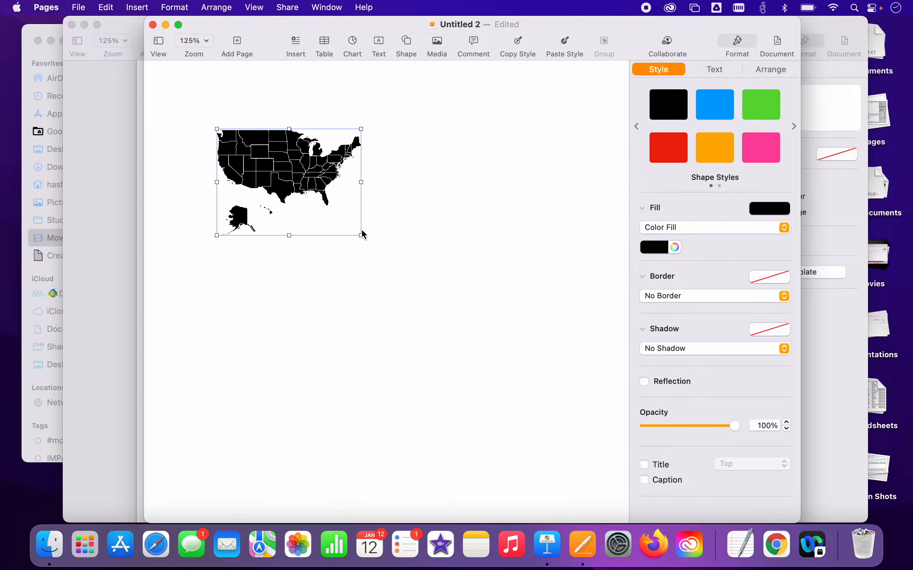
{"action": "left_click_drag", "start_coordinate": [289, 236], "coordinate": [290, 263]}
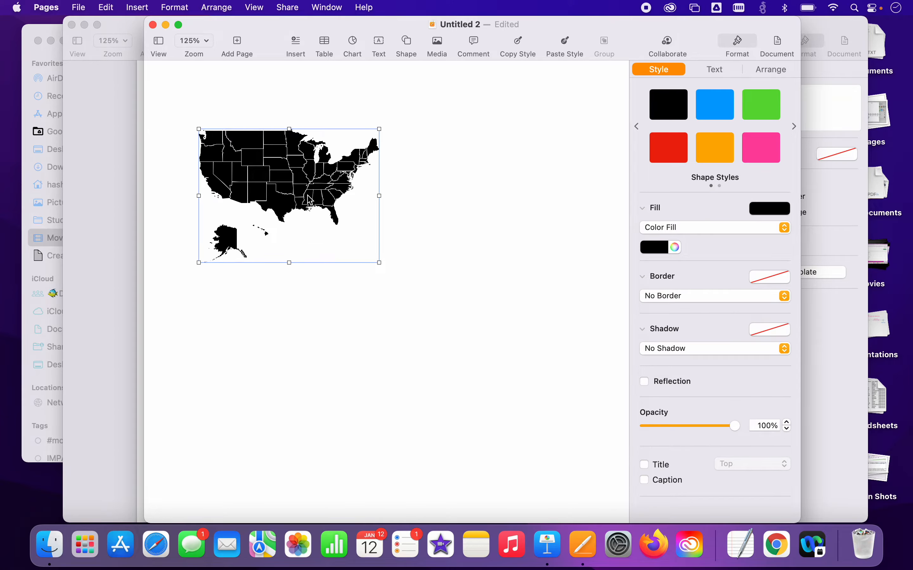
Enlarge the map to about 5.99 in by 4.43 in and place it at about X 1.38 in, Y 1.31 in
{"action": "left_click", "coordinate": [770, 69]}
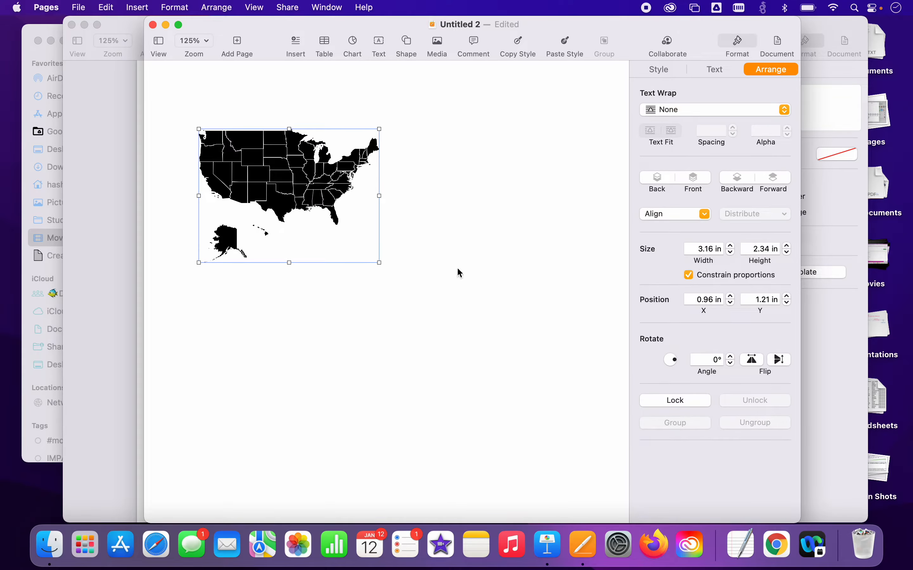
{"action": "left_click", "coordinate": [470, 269]}
{"action": "left_click_drag", "start_coordinate": [326, 199], "coordinate": [348, 220]}
{"action": "left_click_drag", "start_coordinate": [400, 285], "coordinate": [545, 423]}
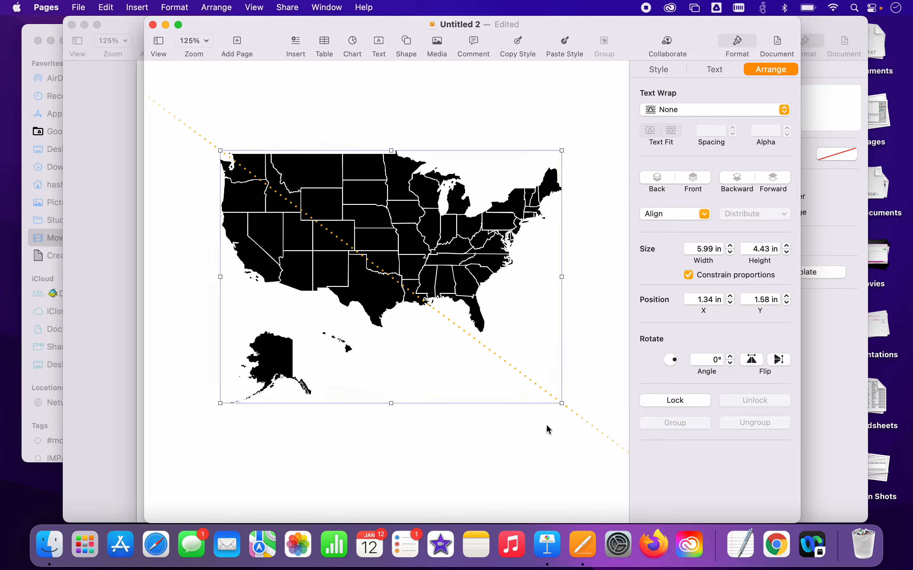
{"action": "left_click", "coordinate": [477, 453]}
{"action": "mouse_move", "coordinate": [445, 271]}
{"action": "left_mouse_down"}
{"action": "mouse_move", "coordinate": [398, 266]}
{"action": "mouse_move", "coordinate": [448, 255]}
{"action": "left_mouse_up"}
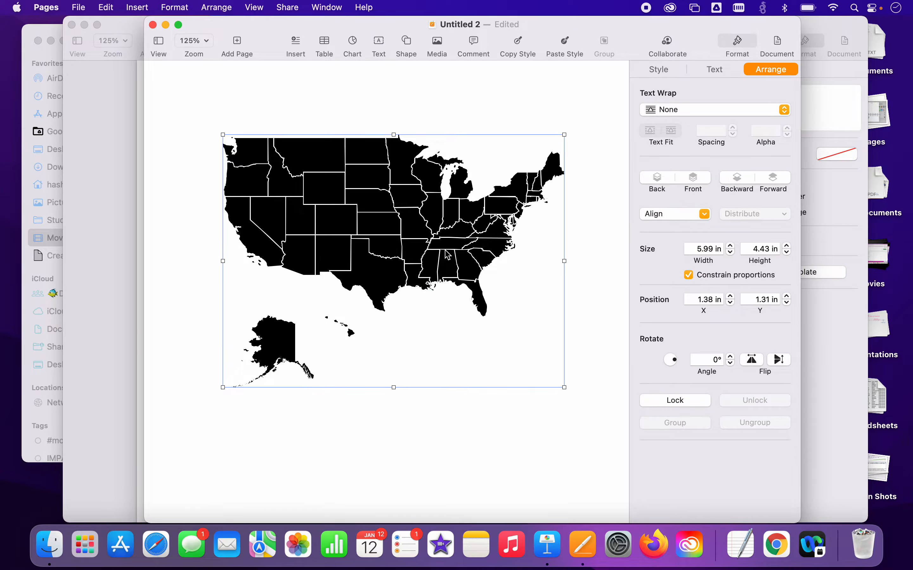
{"action": "left_click", "coordinate": [464, 121]}
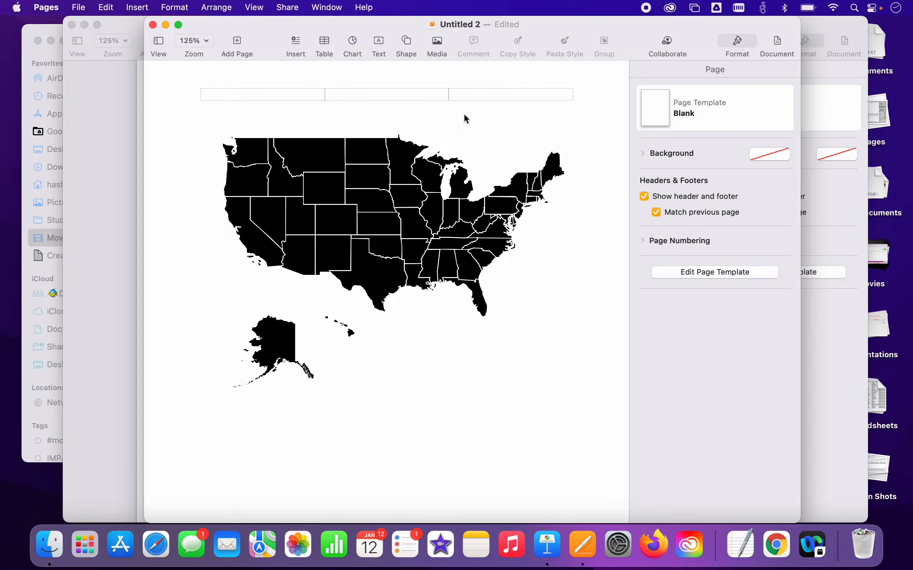
Break the United States map apart into separate state shapes and deselect them
{"action": "right_click", "coordinate": [394, 204]}
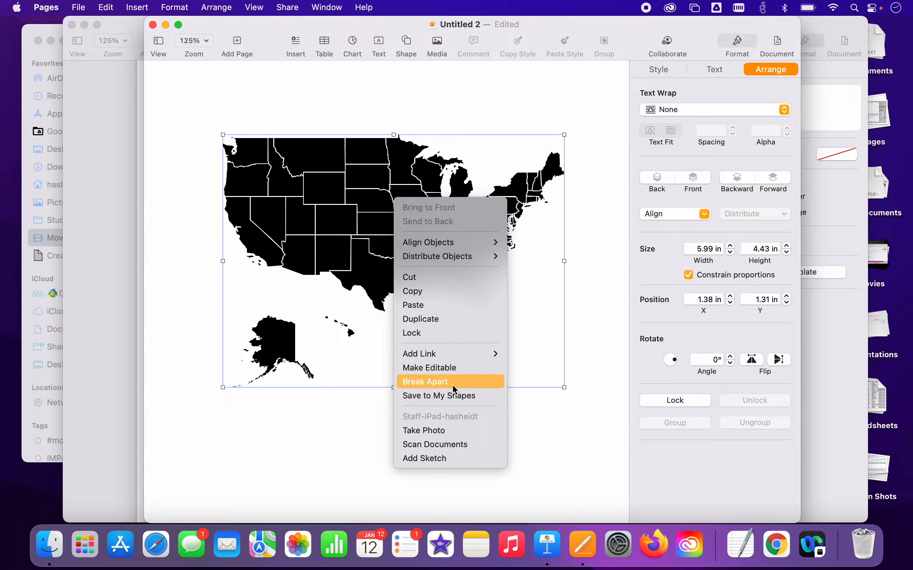
{"action": "left_click", "coordinate": [462, 384]}
{"action": "left_click", "coordinate": [475, 433]}
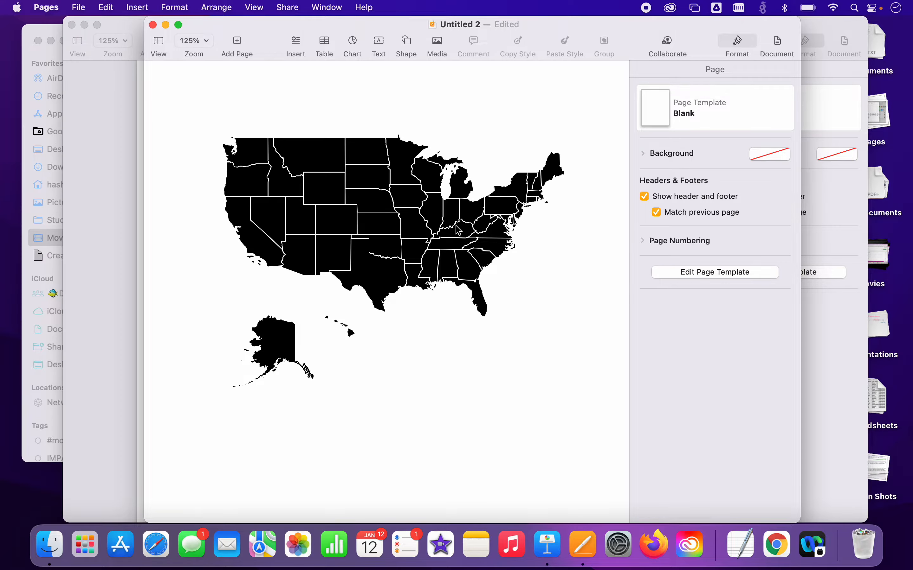
Apply the red shape style to the Missouri shape on the map
{"action": "left_click", "coordinate": [413, 220]}
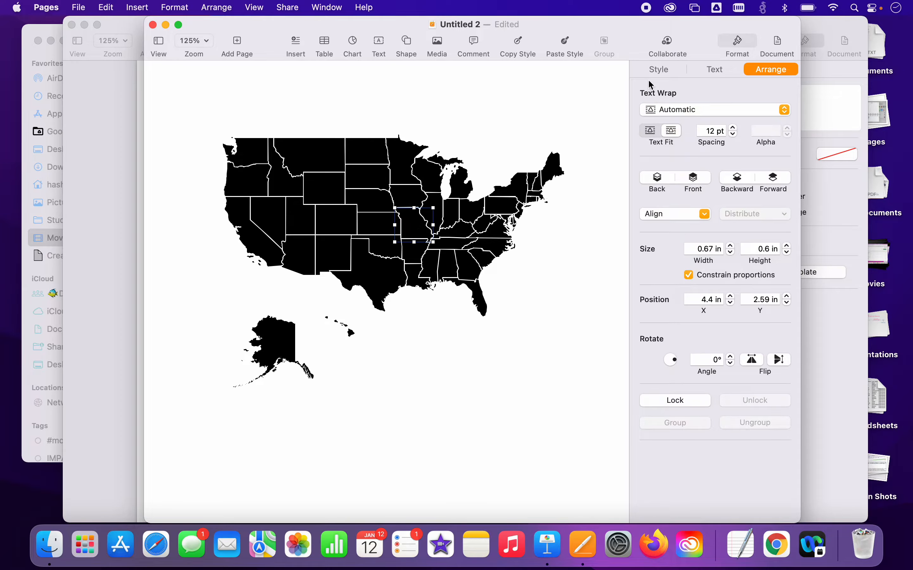
{"action": "left_click", "coordinate": [659, 70]}
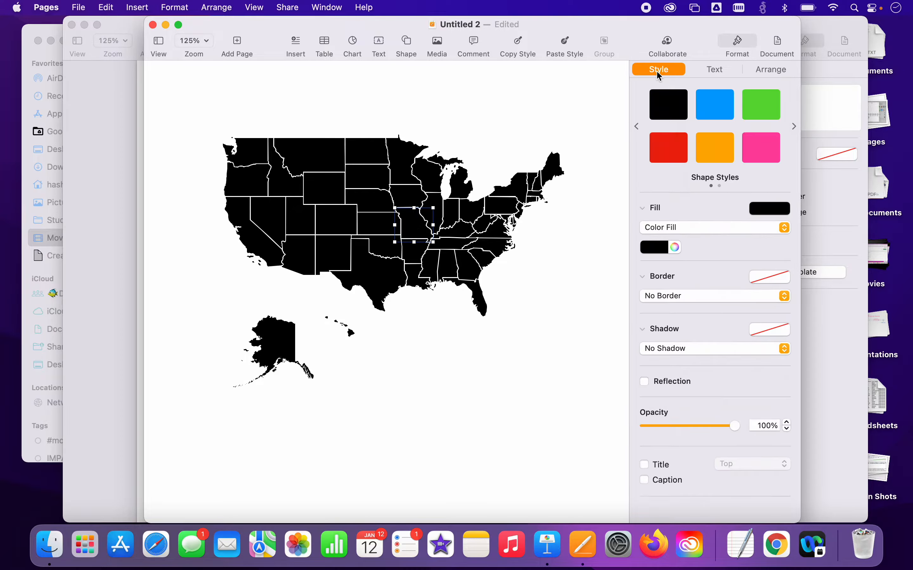
{"action": "left_click", "coordinate": [671, 156]}
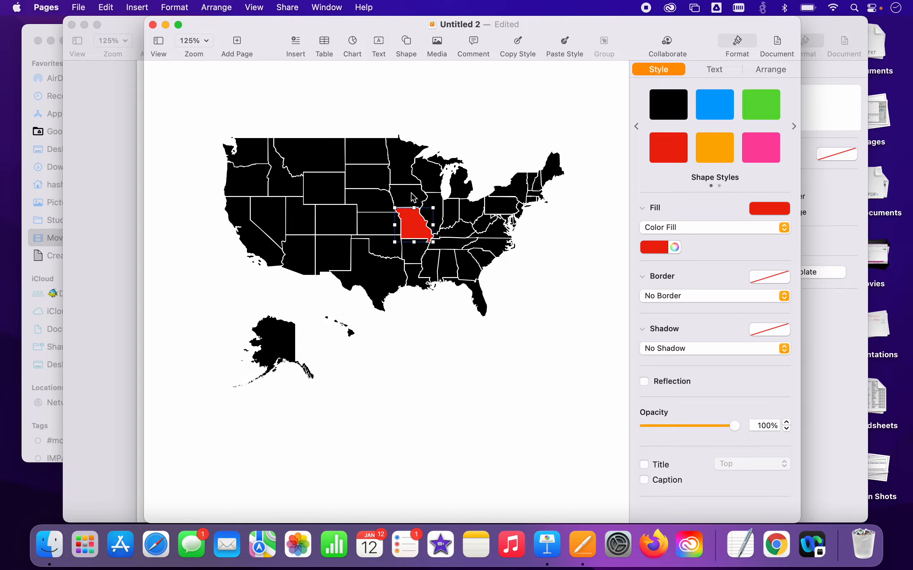
{"action": "left_click", "coordinate": [512, 353]}
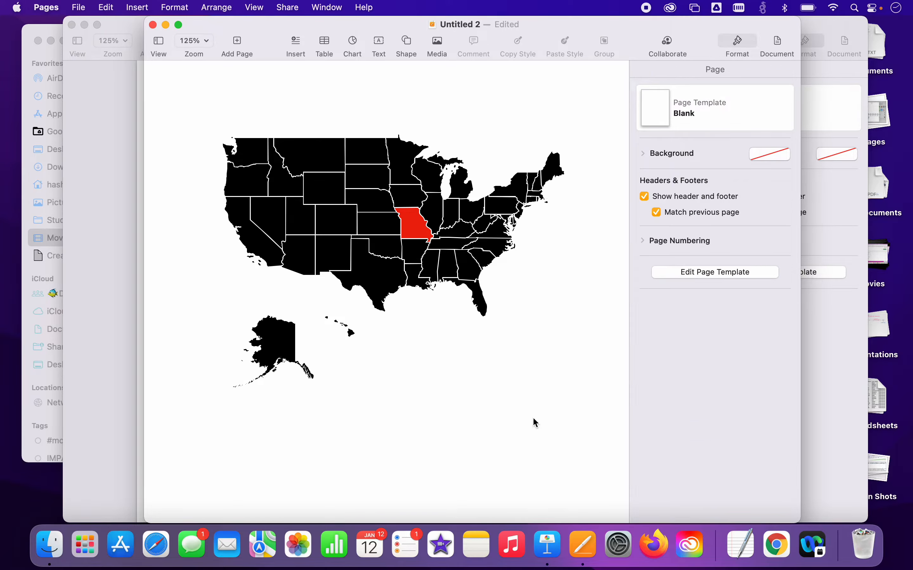
Move the red Missouri shape out of the map to the page's lower right corner
{"action": "left_click", "coordinate": [419, 235]}
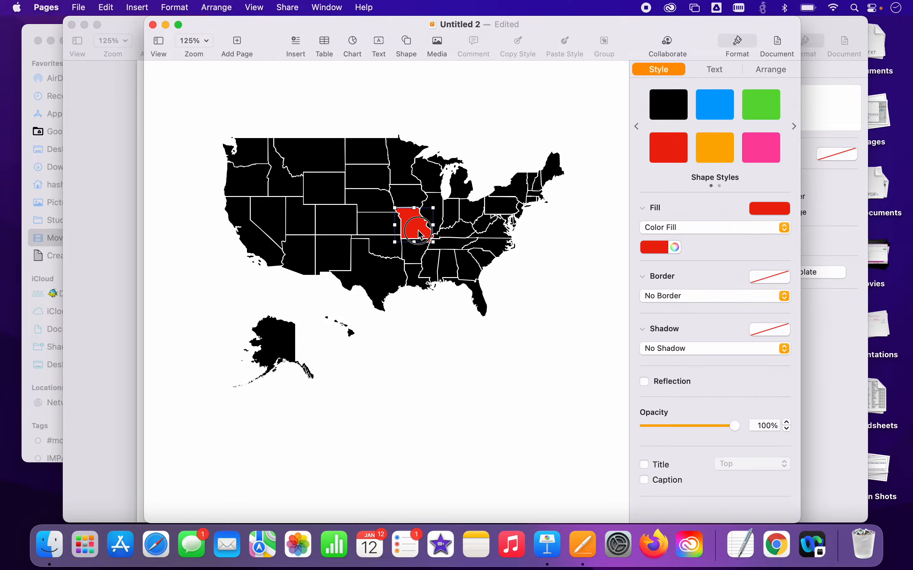
{"action": "left_click_drag", "start_coordinate": [418, 233], "coordinate": [577, 478]}
Delete all the black states around the red Missouri shape, and enlarge Missouri in the page's upper left area
{"action": "left_click_drag", "start_coordinate": [598, 386], "coordinate": [168, 89]}
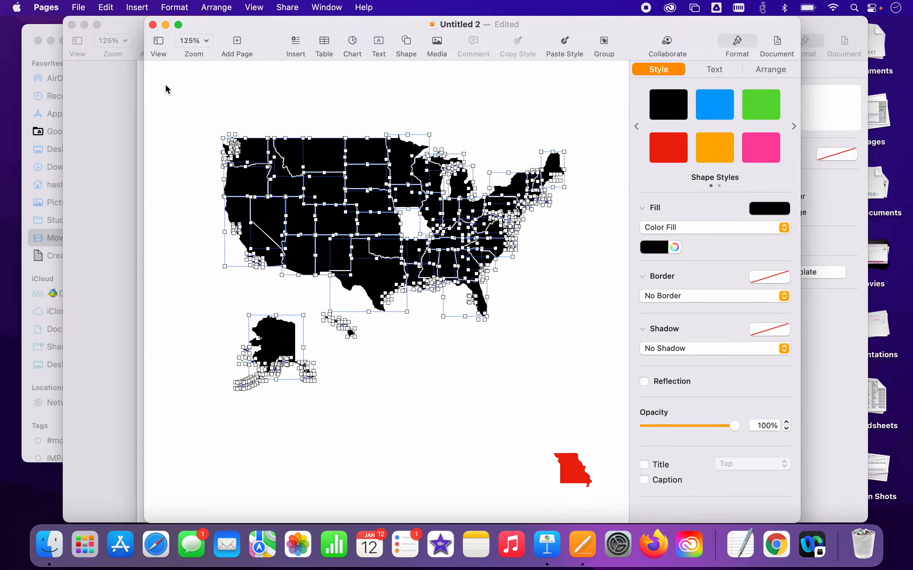
{"action": "key", "text": "Delete"}
{"action": "left_click_drag", "start_coordinate": [562, 458], "coordinate": [217, 134]}
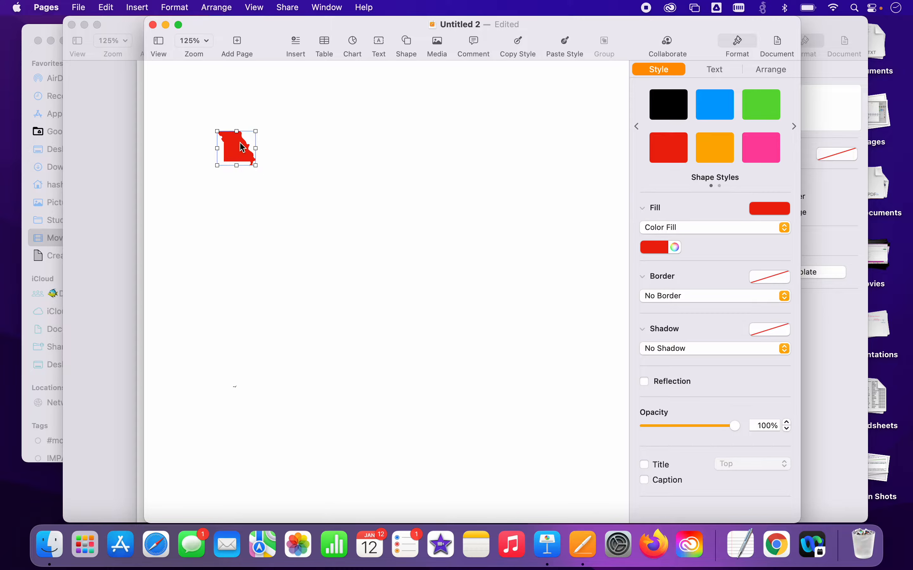
{"action": "left_click_drag", "start_coordinate": [255, 163], "coordinate": [418, 310]}
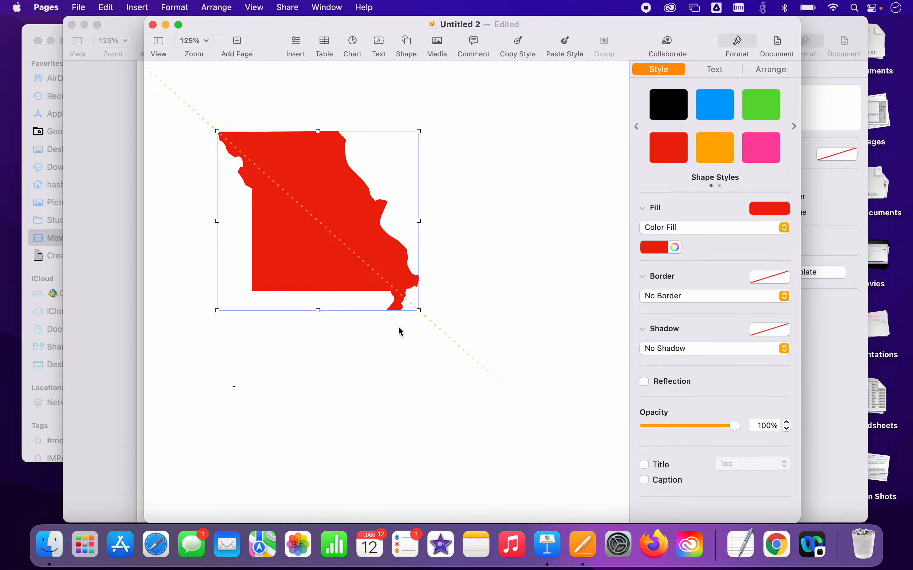
{"action": "left_click", "coordinate": [435, 389]}
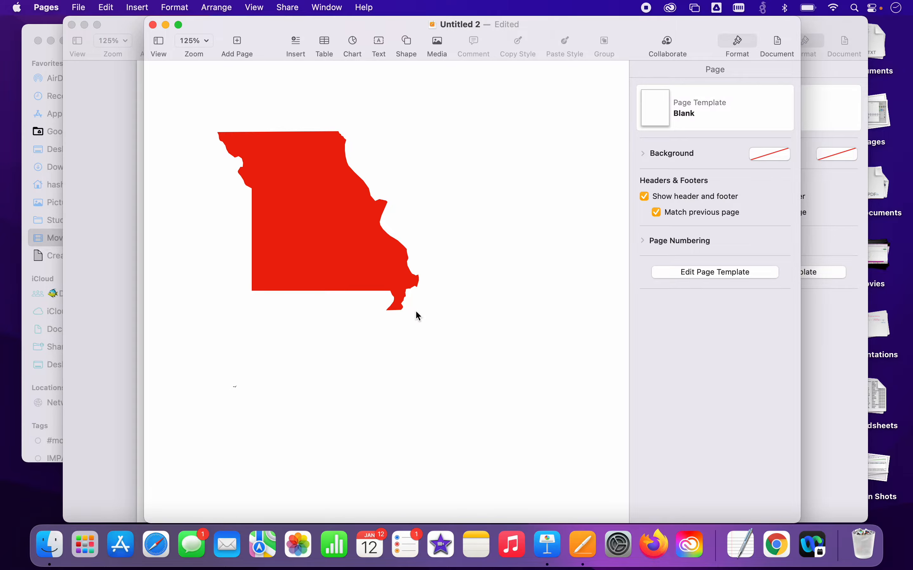
{"action": "left_click", "coordinate": [106, 8]}
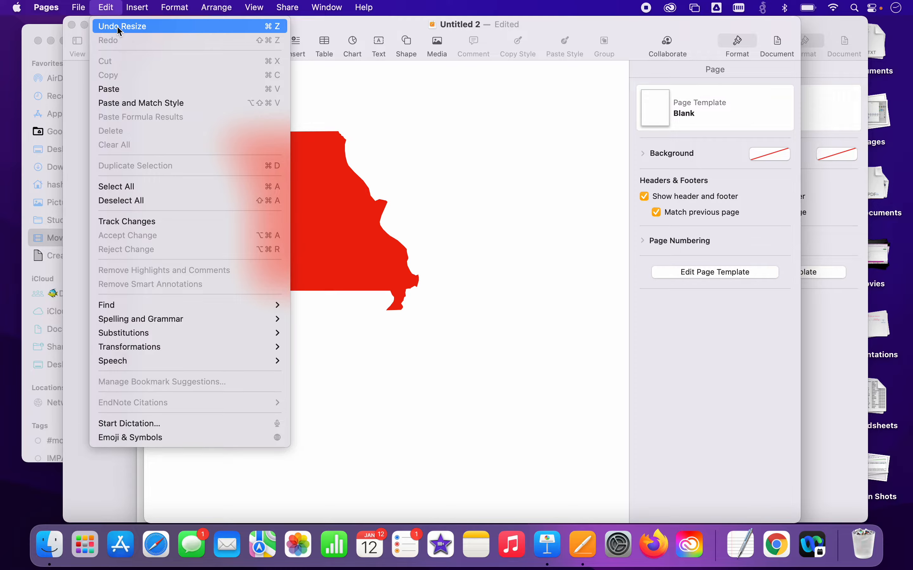
{"action": "left_click", "coordinate": [283, 27]}
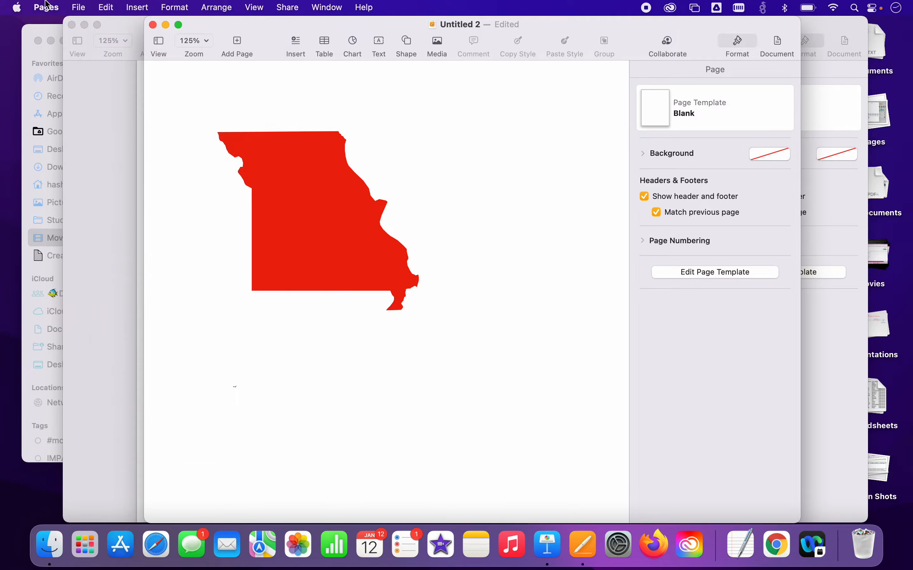
{"action": "left_click", "coordinate": [78, 9]}
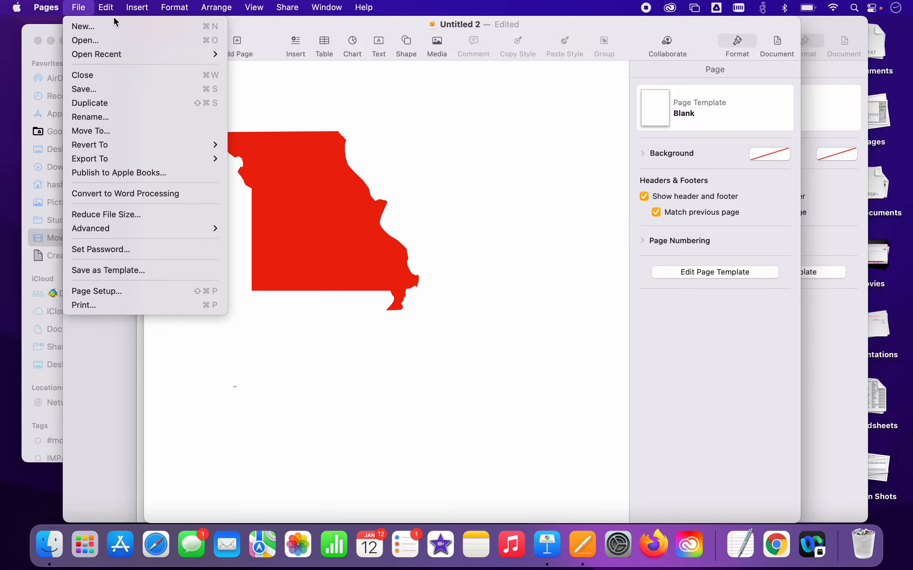
{"action": "left_click", "coordinate": [367, 257]}
{"action": "left_click", "coordinate": [328, 209]}
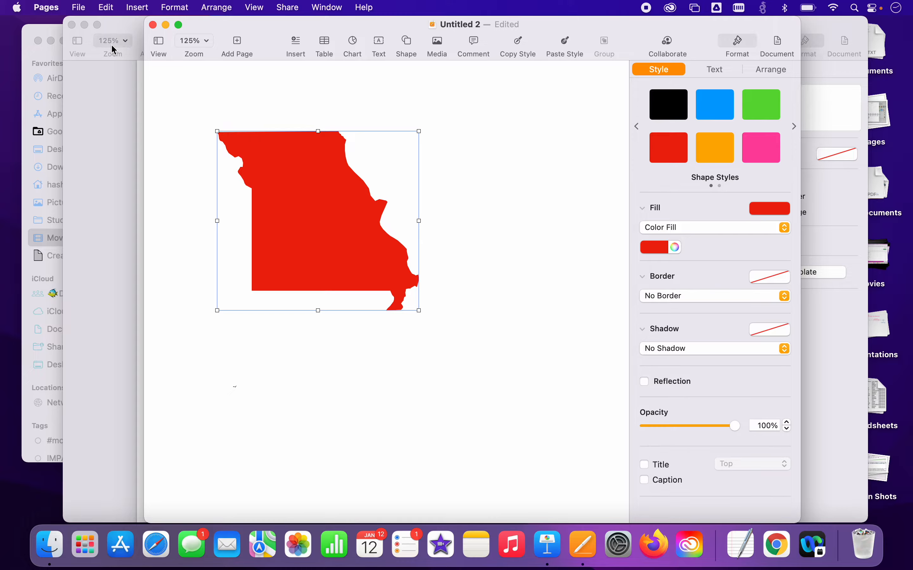
{"action": "left_click", "coordinate": [108, 6]}
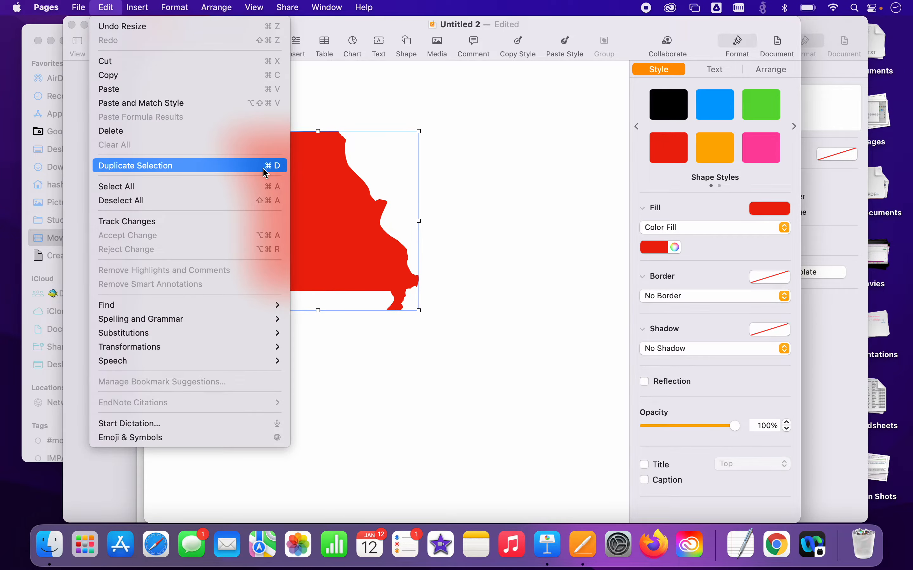
{"action": "left_click", "coordinate": [470, 153]}
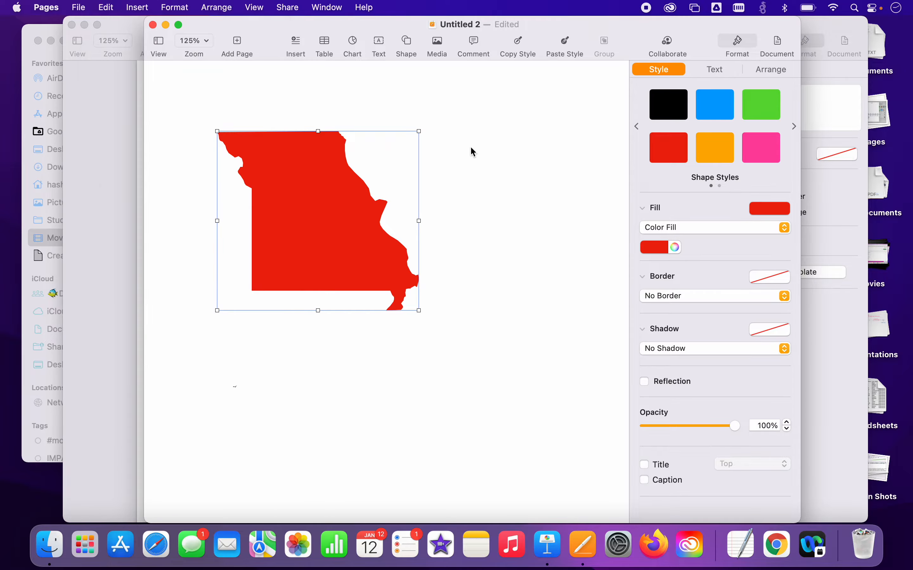
{"action": "left_click", "coordinate": [470, 153]}
{"action": "left_click", "coordinate": [324, 236]}
Undo the Missouri enlargement, its moves and the deletion of the other states, back to the complete map with red Missouri in place
{"action": "key", "text": "super+z"}
{"action": "key", "text": "super+z"}
{"action": "key", "text": "super+z"}
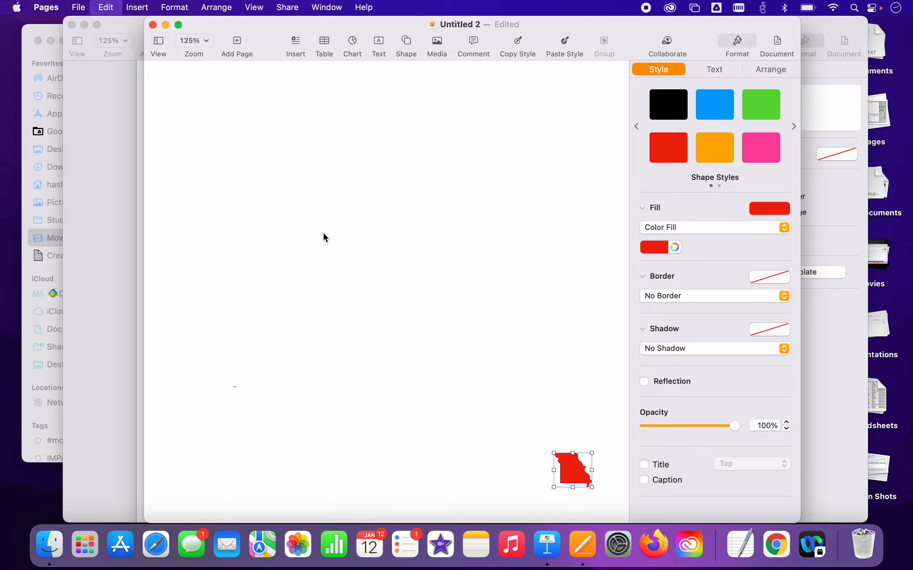
{"action": "key", "text": "super+z"}
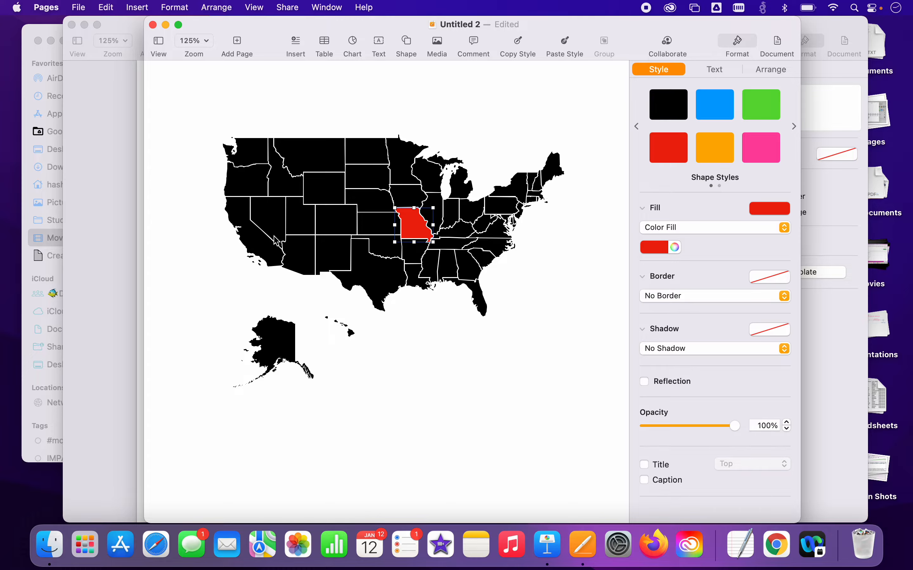
Apply the blue shape style to the Texas shape and move it out of the map to the empty area below
{"action": "left_click", "coordinate": [385, 276]}
{"action": "left_click", "coordinate": [718, 108]}
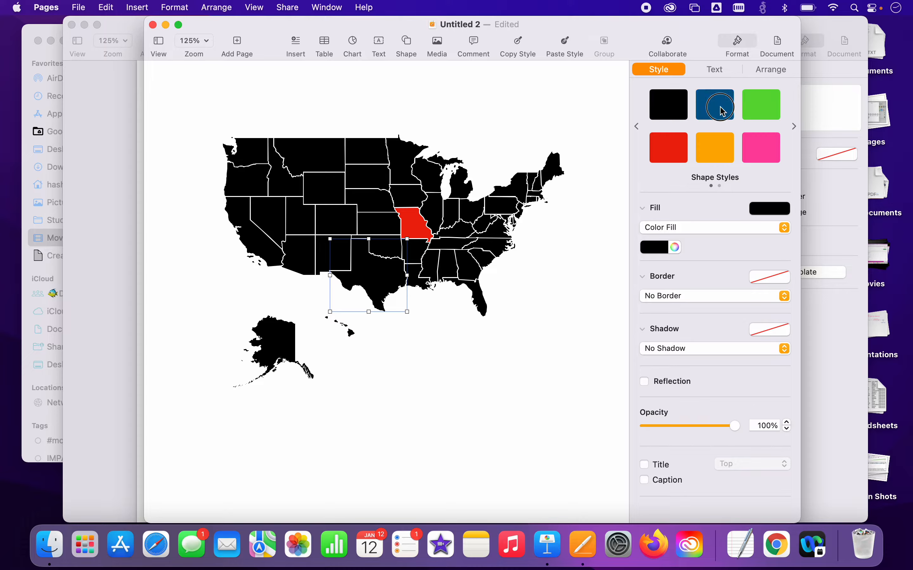
{"action": "left_click", "coordinate": [538, 321]}
{"action": "left_click_drag", "start_coordinate": [379, 279], "coordinate": [457, 442]}
Delete all the other states and the leftover map fragments, keeping only the blue Texas shape
{"action": "left_click_drag", "start_coordinate": [572, 368], "coordinate": [211, 122]}
{"action": "key", "text": "BackSpace"}
{"action": "left_click_drag", "start_coordinate": [341, 419], "coordinate": [173, 289]}
{"action": "key", "text": "BackSpace"}
Move the blue Texas shape to the page's upper left area, enlarge it and deselect it
{"action": "left_click_drag", "start_coordinate": [467, 448], "coordinate": [248, 177]}
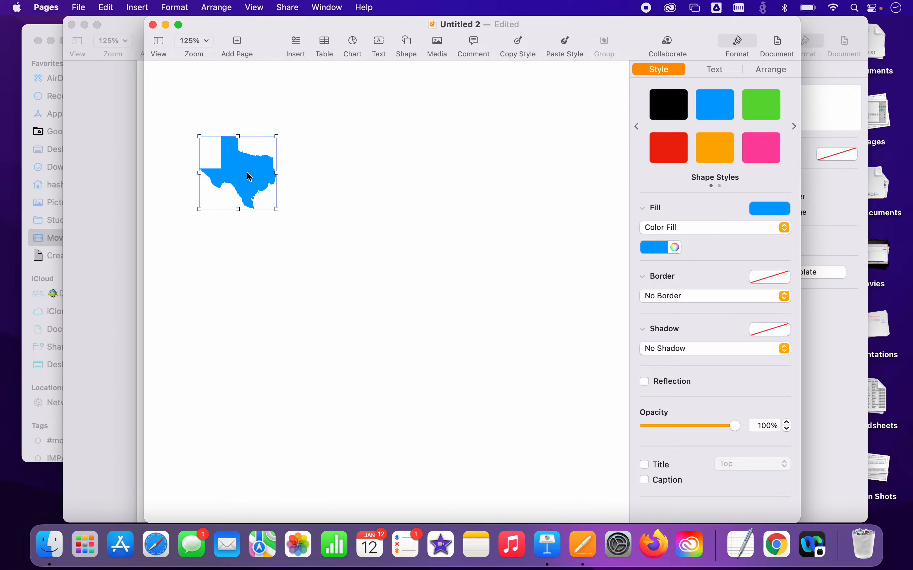
{"action": "left_click_drag", "start_coordinate": [279, 209], "coordinate": [412, 321]}
{"action": "left_click", "coordinate": [457, 319]}
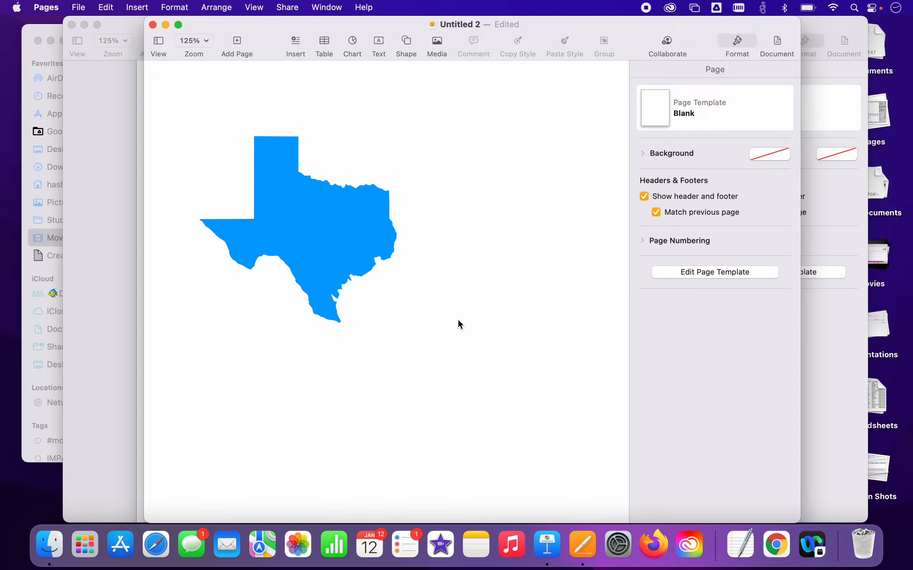
{"action": "left_click", "coordinate": [619, 545]}
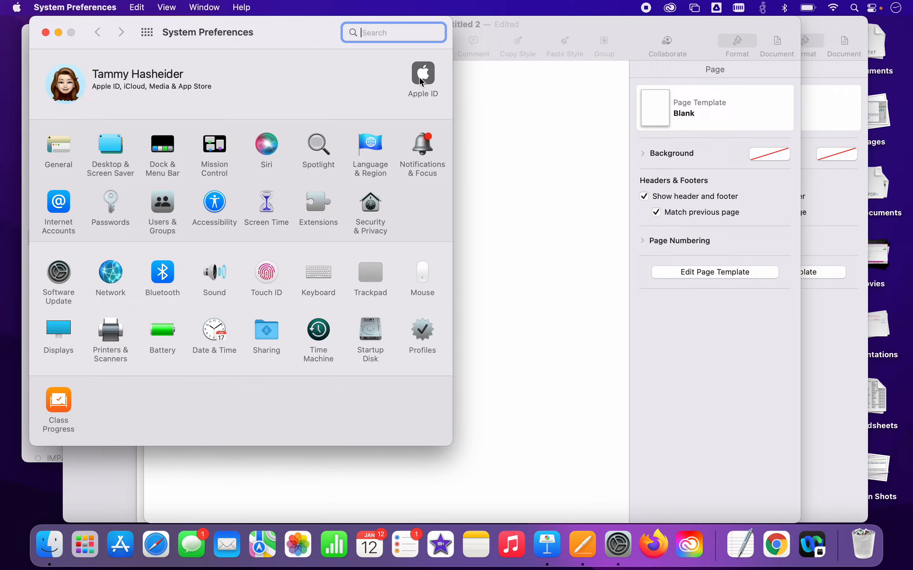
{"action": "left_click", "coordinate": [45, 33]}
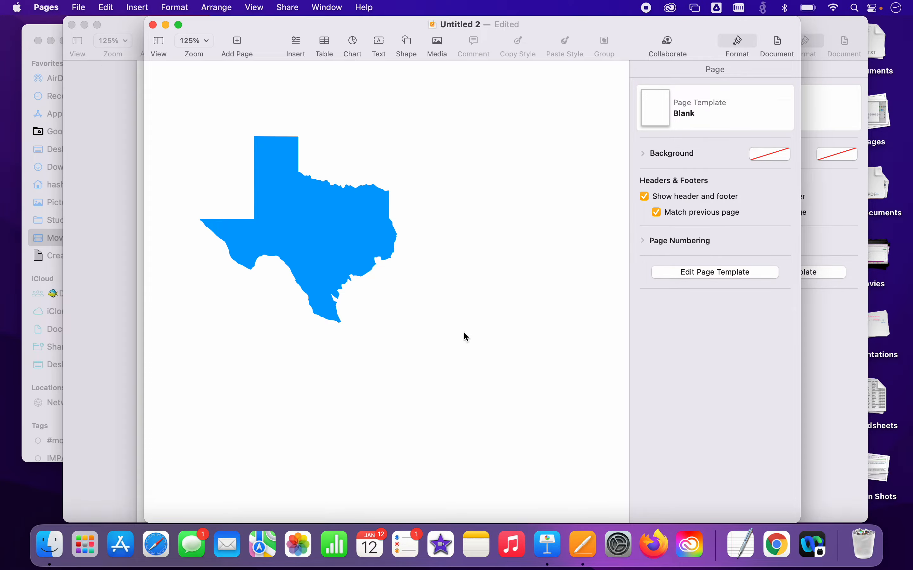
Save the blue Texas shape to My Shapes under the name Texas and close the shape library
{"action": "left_click", "coordinate": [351, 249]}
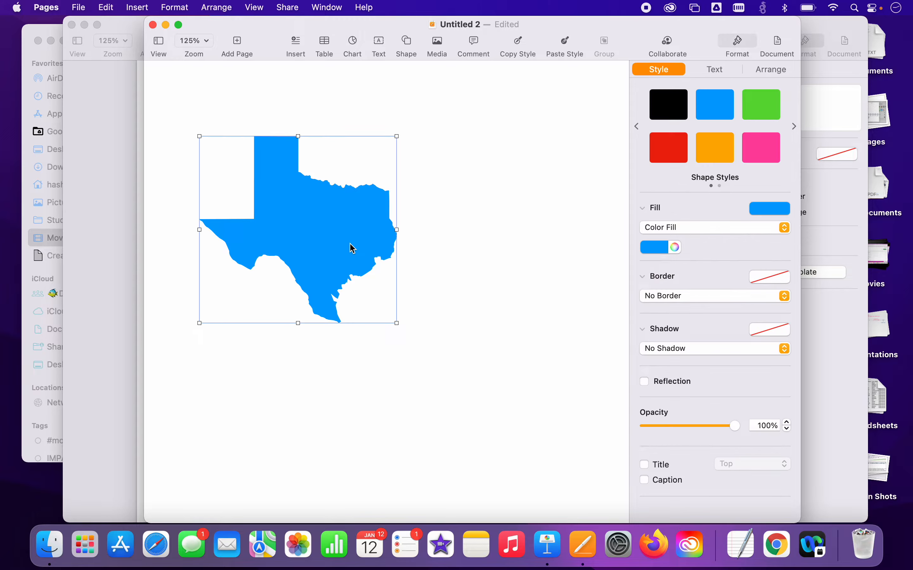
{"action": "right_click", "coordinate": [328, 223]}
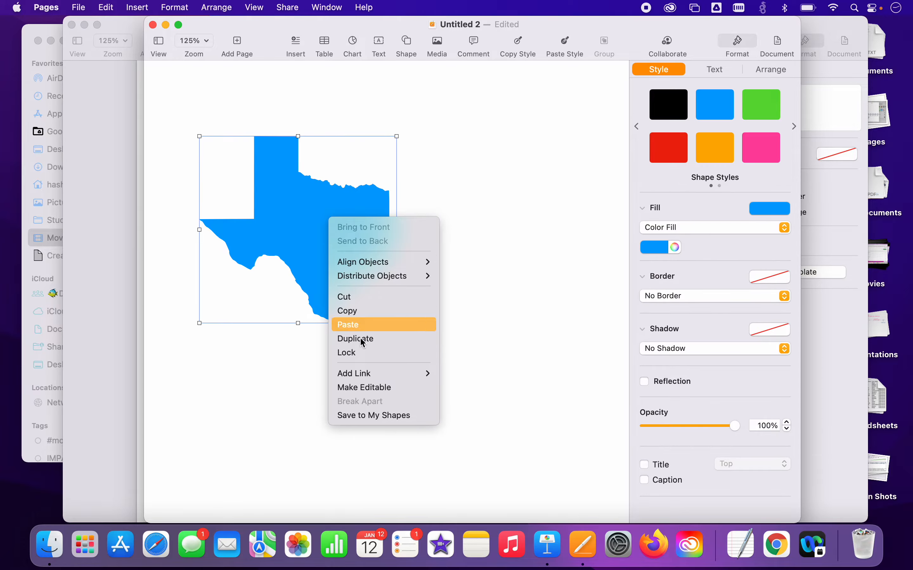
{"action": "left_click", "coordinate": [372, 419]}
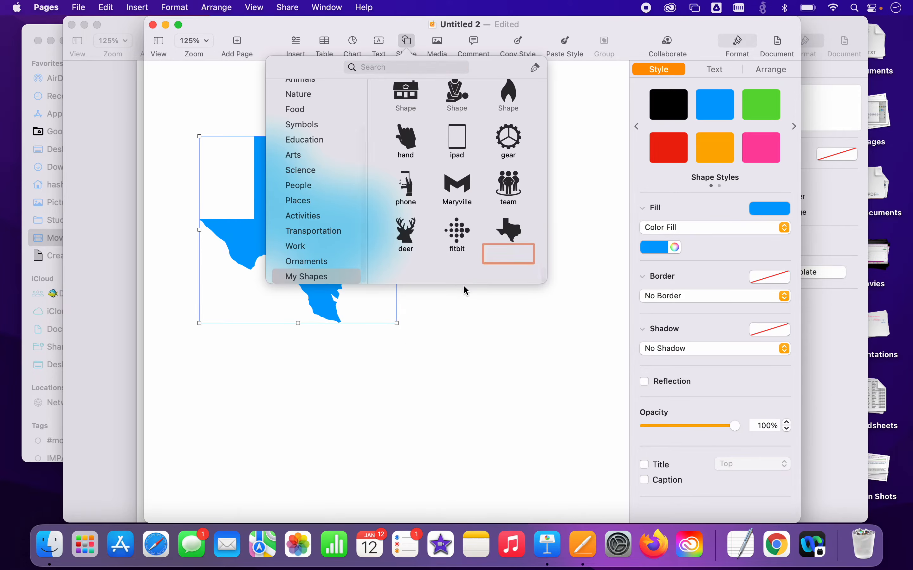
{"action": "type", "text": "Texas"}
{"action": "key", "text": "Return"}
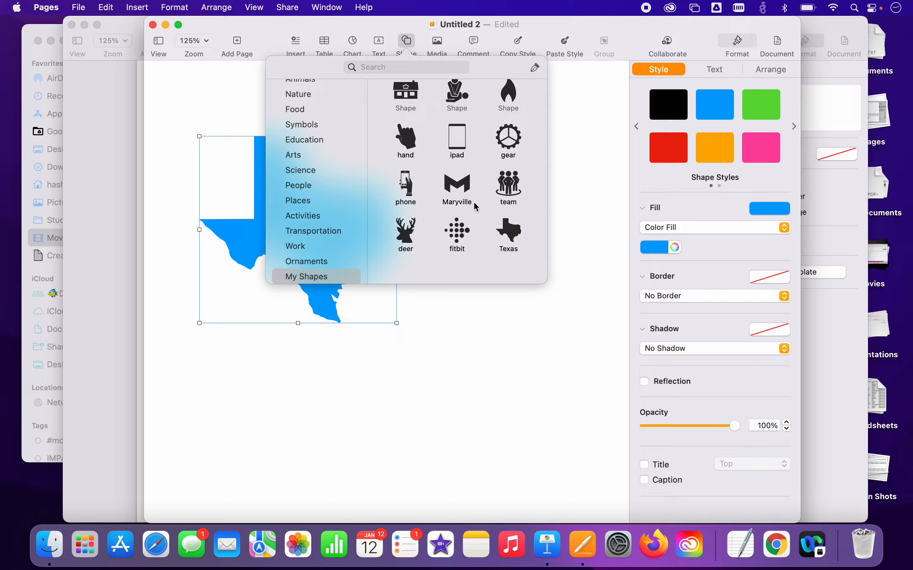
{"action": "scroll", "coordinate": [477, 207], "scroll_direction": "up", "scroll_amount": 2}
{"action": "scroll", "coordinate": [477, 206], "scroll_direction": "down", "scroll_amount": 2}
{"action": "scroll", "coordinate": [430, 125], "scroll_direction": "up", "scroll_amount": 1}
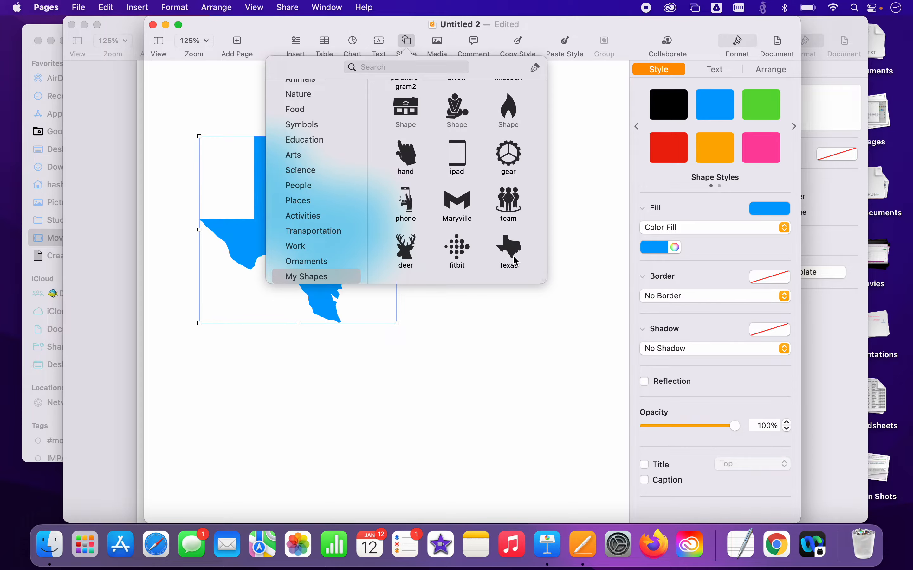
{"action": "left_click", "coordinate": [495, 374]}
Delete the blue Texas shape from the page
{"action": "left_click", "coordinate": [357, 249]}
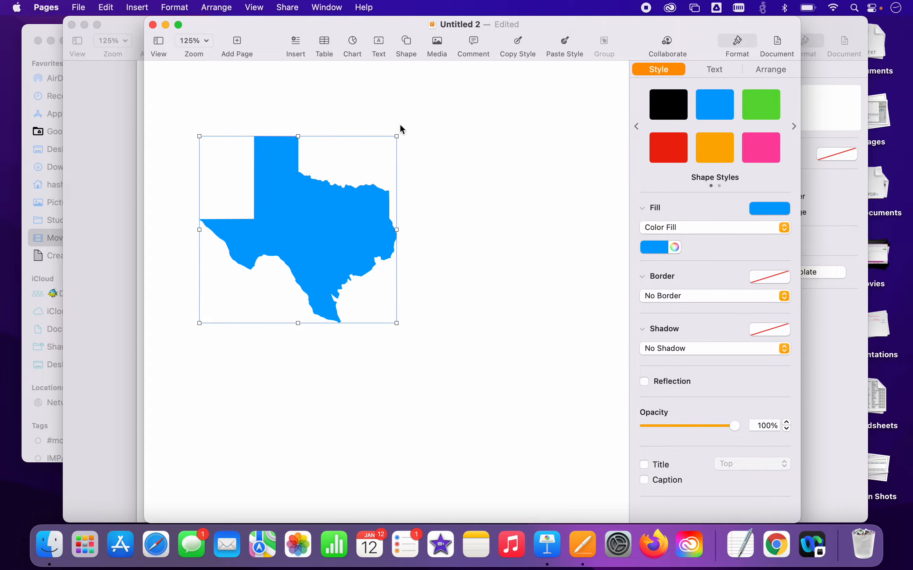
{"action": "left_click", "coordinate": [424, 226]}
{"action": "scroll", "coordinate": [340, 253], "scroll_direction": "down", "scroll_amount": 5}
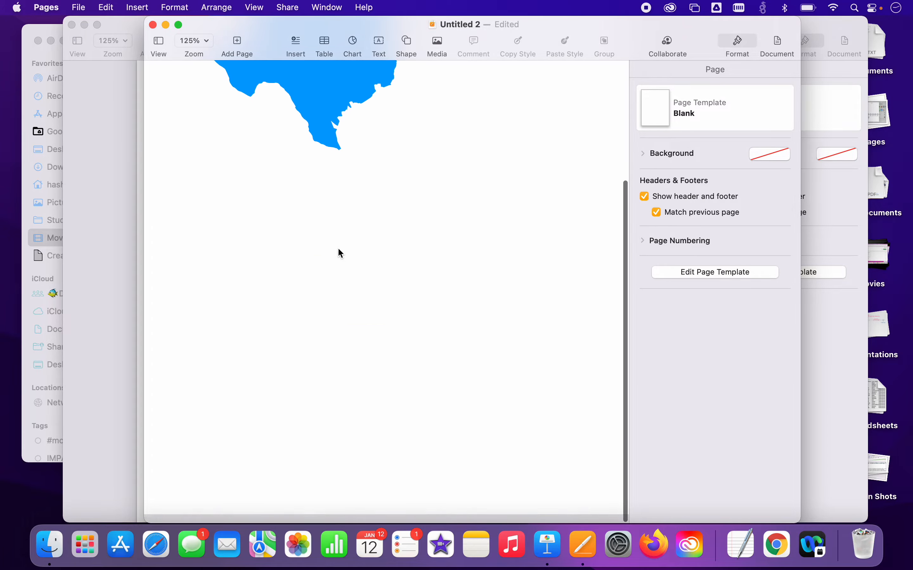
{"action": "scroll", "coordinate": [339, 250], "scroll_direction": "up", "scroll_amount": 5}
{"action": "left_click", "coordinate": [339, 249]}
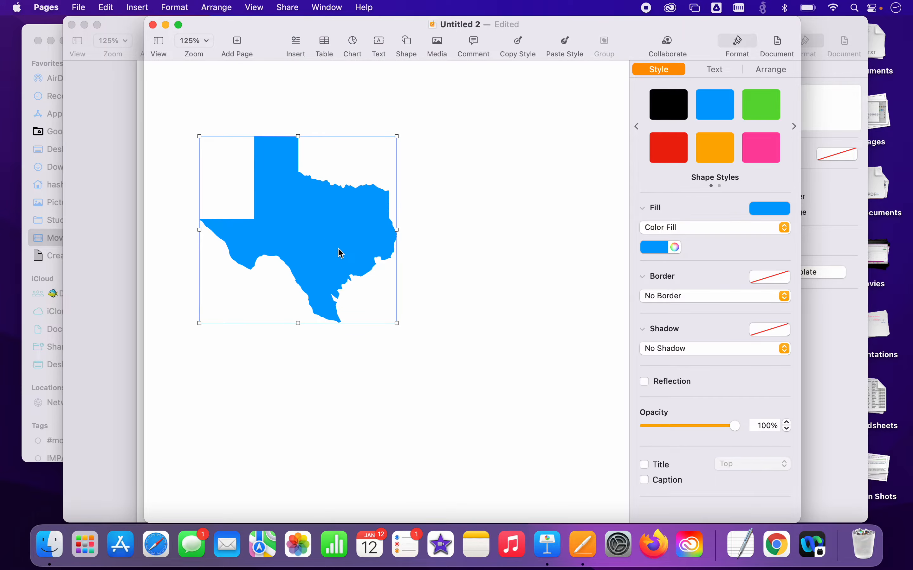
{"action": "key", "text": "Delete"}
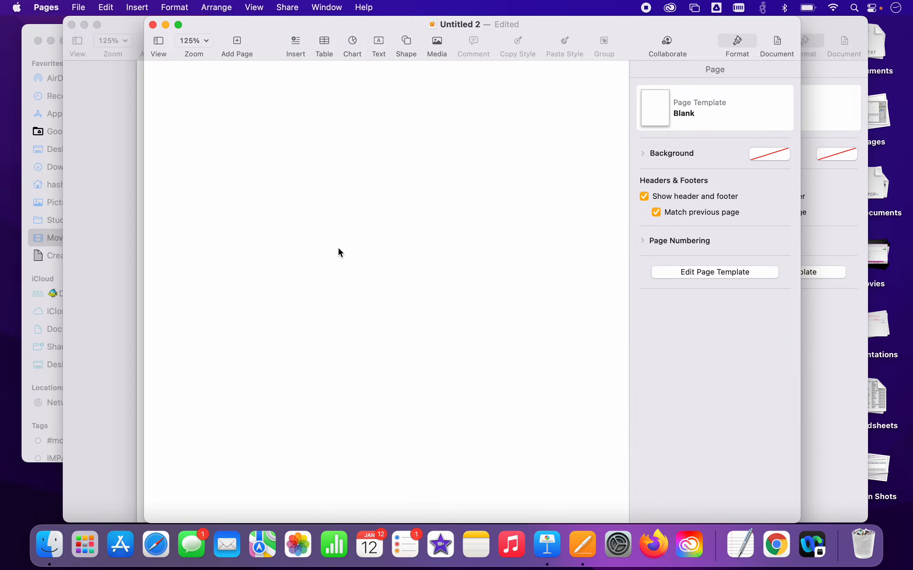
Search the shape library for "lips" and insert the lipstick shape on the page
{"action": "left_click", "coordinate": [401, 46]}
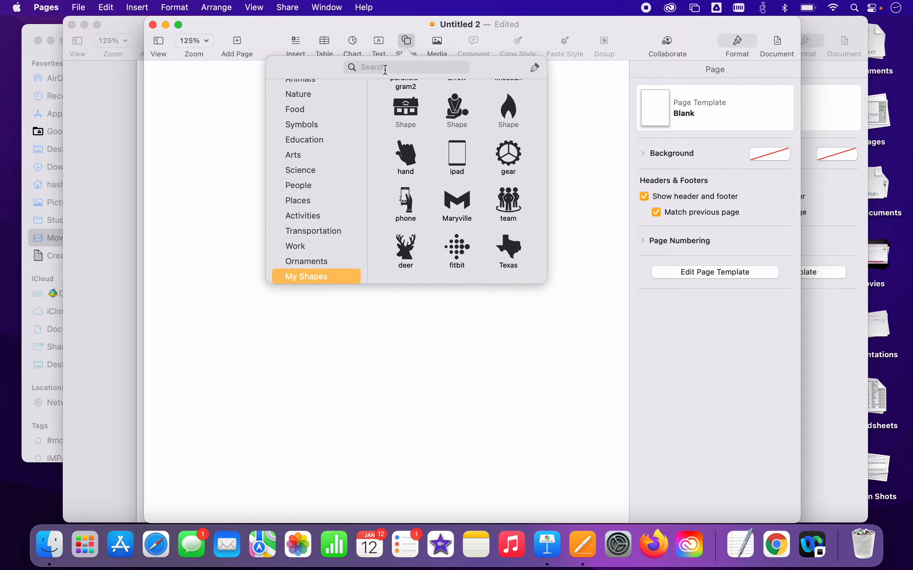
{"action": "type", "text": "lips"}
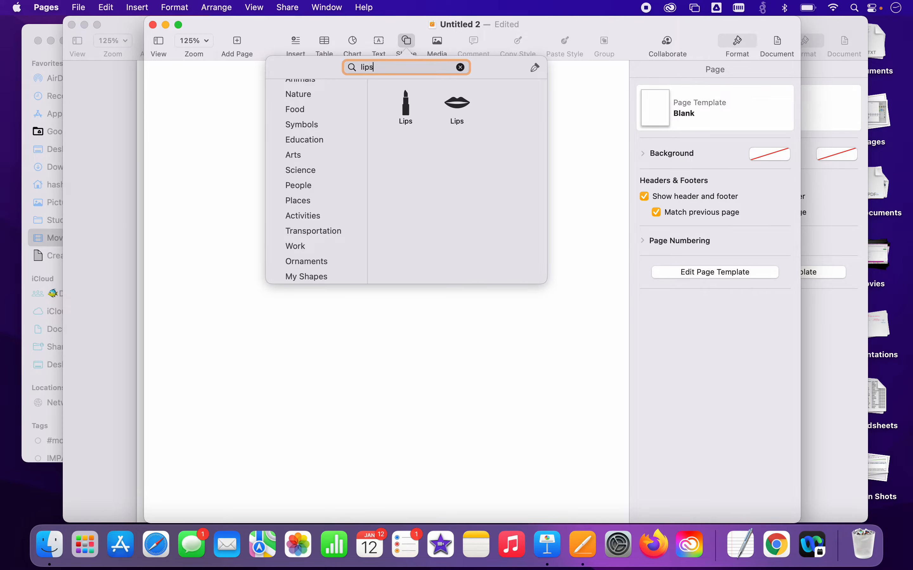
{"action": "left_click", "coordinate": [406, 106]}
{"action": "left_click", "coordinate": [441, 353]}
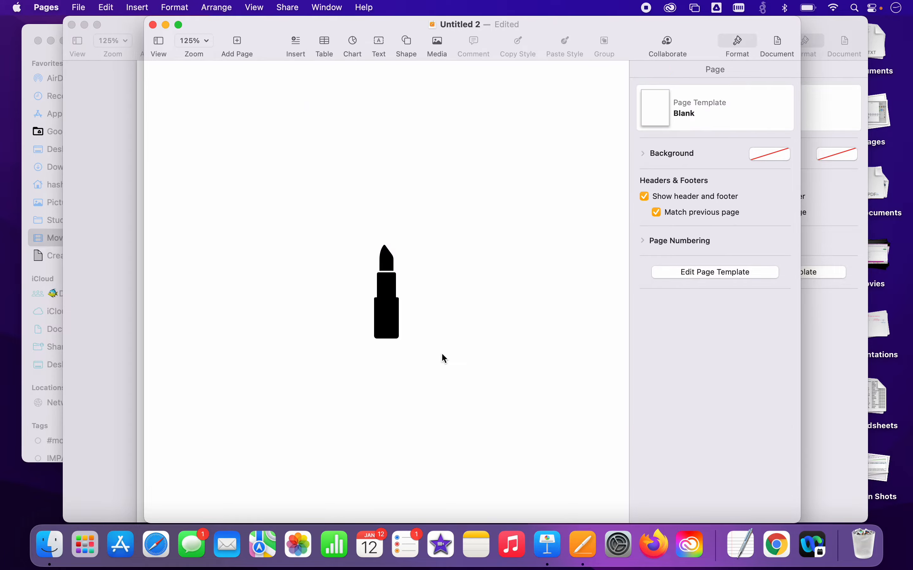
Enlarge the lipstick shape to about three times its size and place it in the page's upper left area
{"action": "left_click_drag", "start_coordinate": [390, 322], "coordinate": [411, 376]}
{"action": "left_click", "coordinate": [462, 382]}
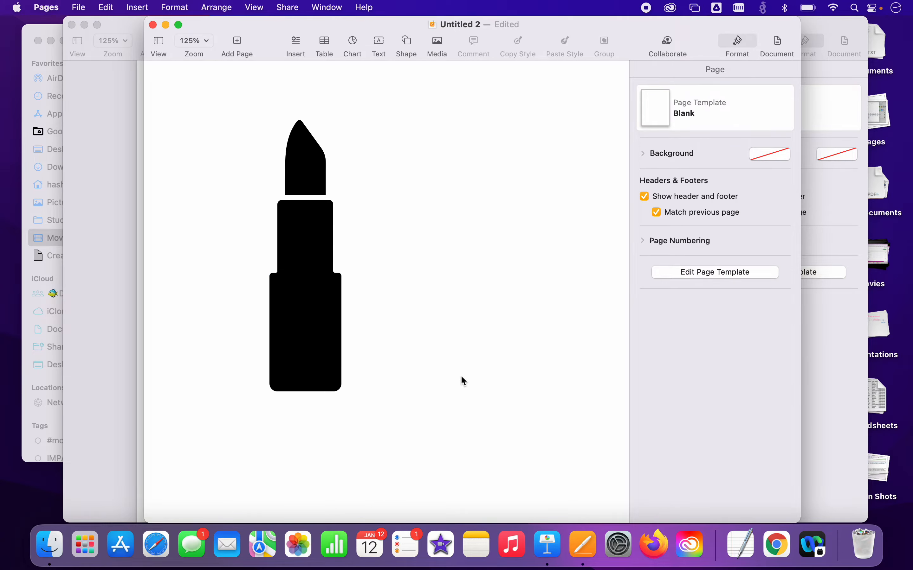
{"action": "left_click_drag", "start_coordinate": [317, 273], "coordinate": [317, 294]}
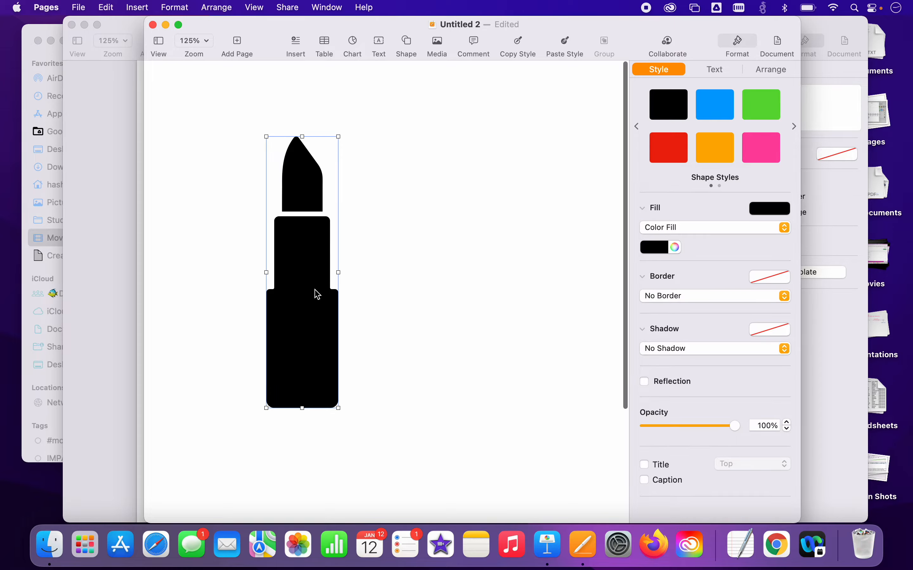
Break the lipstick shape apart and apply the red shape style to its tip
{"action": "right_click", "coordinate": [317, 294]}
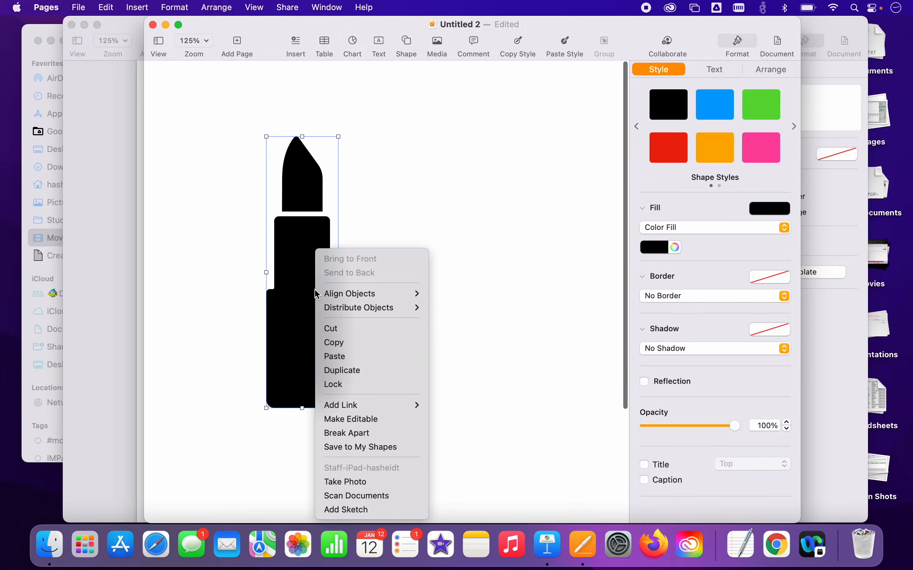
{"action": "left_click", "coordinate": [369, 434]}
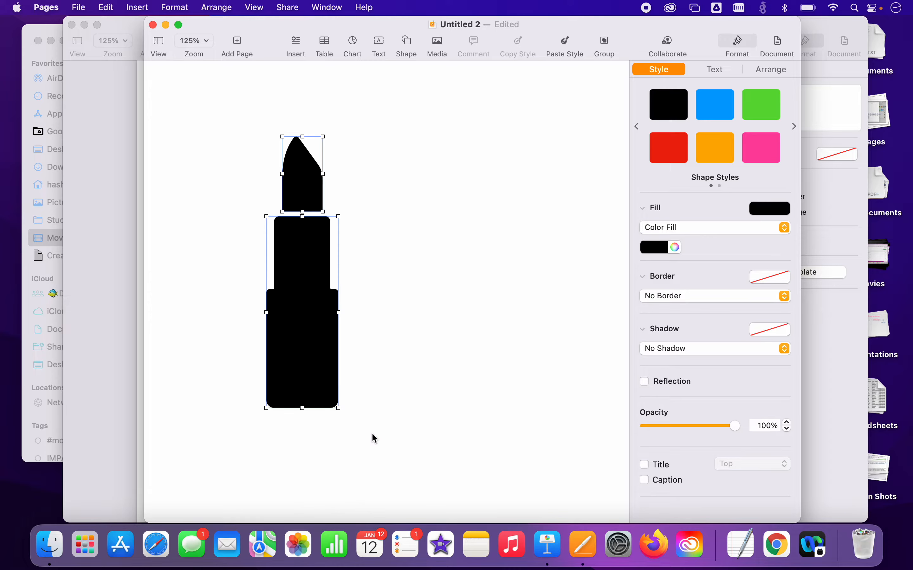
{"action": "left_click", "coordinate": [374, 437]}
{"action": "left_click", "coordinate": [303, 184]}
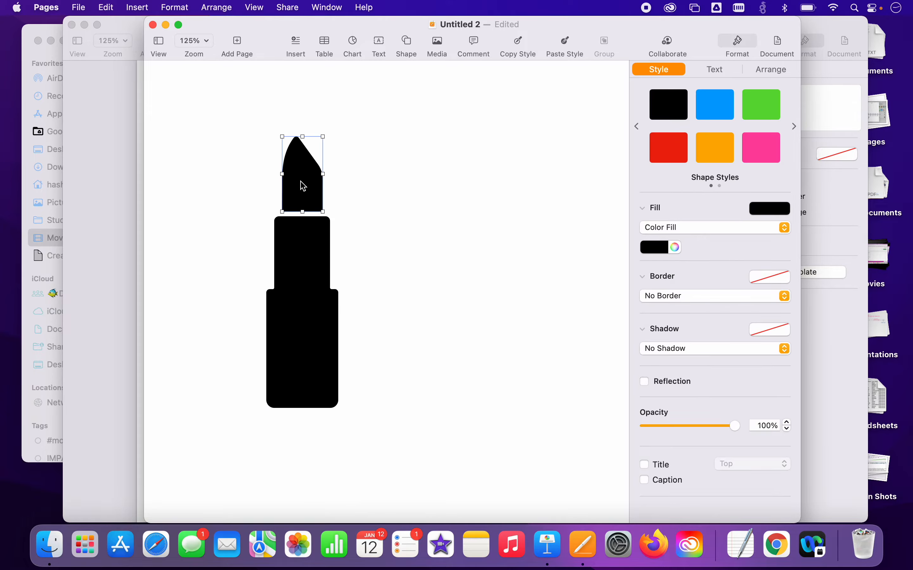
{"action": "left_click", "coordinate": [669, 161]}
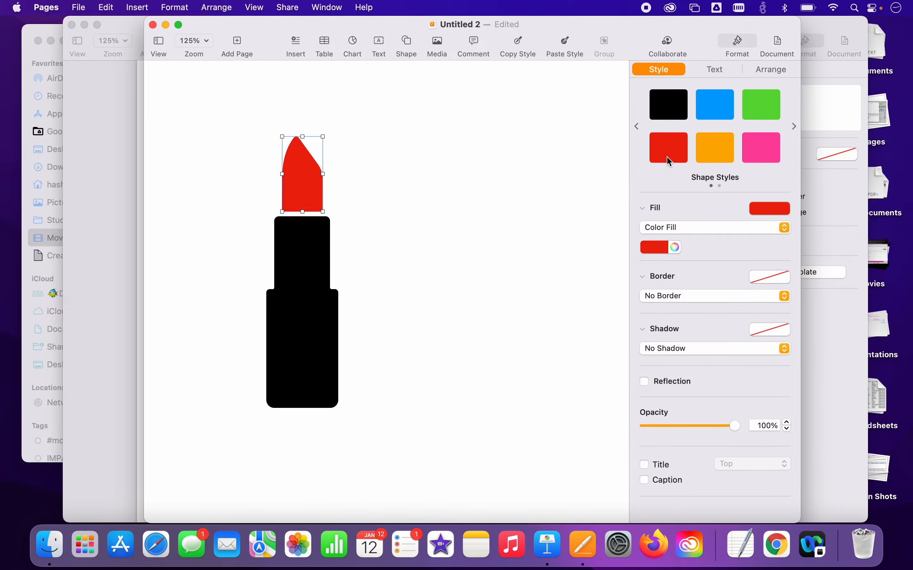
Fill the lipstick's black body with the darker blue from the colour palette
{"action": "left_click", "coordinate": [497, 309]}
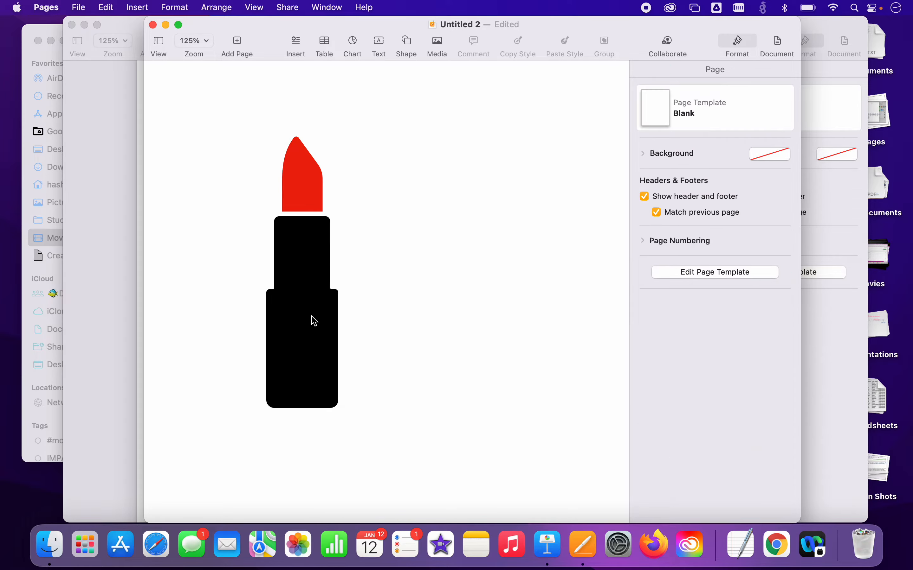
{"action": "left_click", "coordinate": [325, 327]}
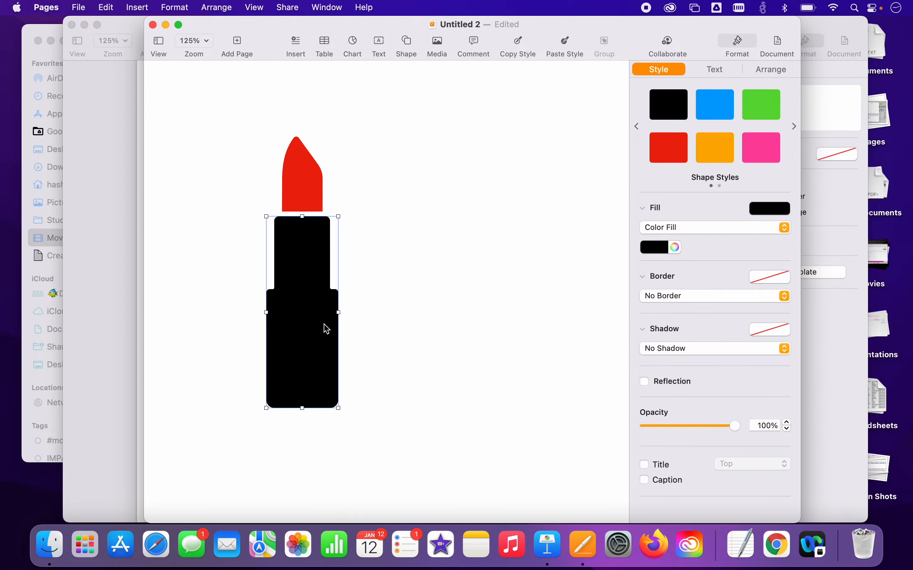
{"action": "left_click", "coordinate": [663, 253]}
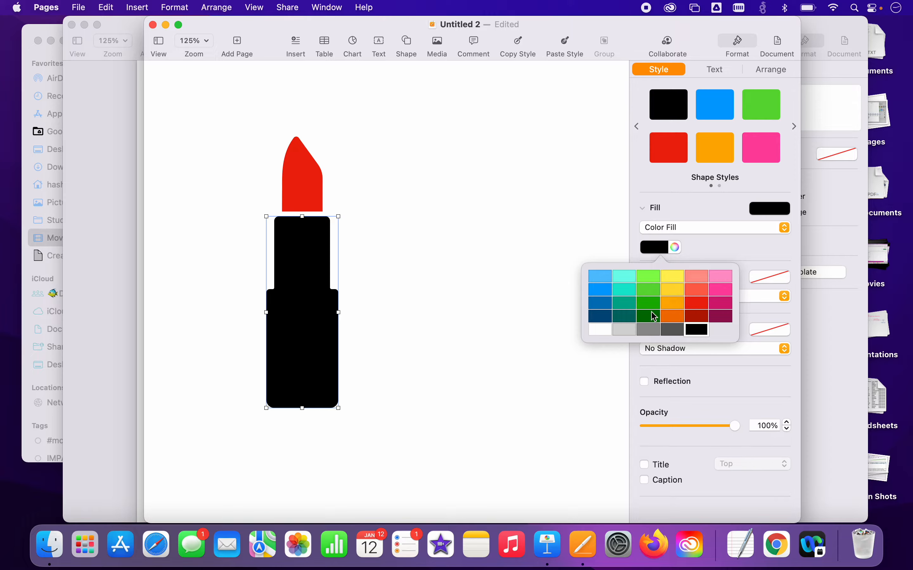
{"action": "left_click", "coordinate": [590, 306]}
{"action": "left_click", "coordinate": [490, 370]}
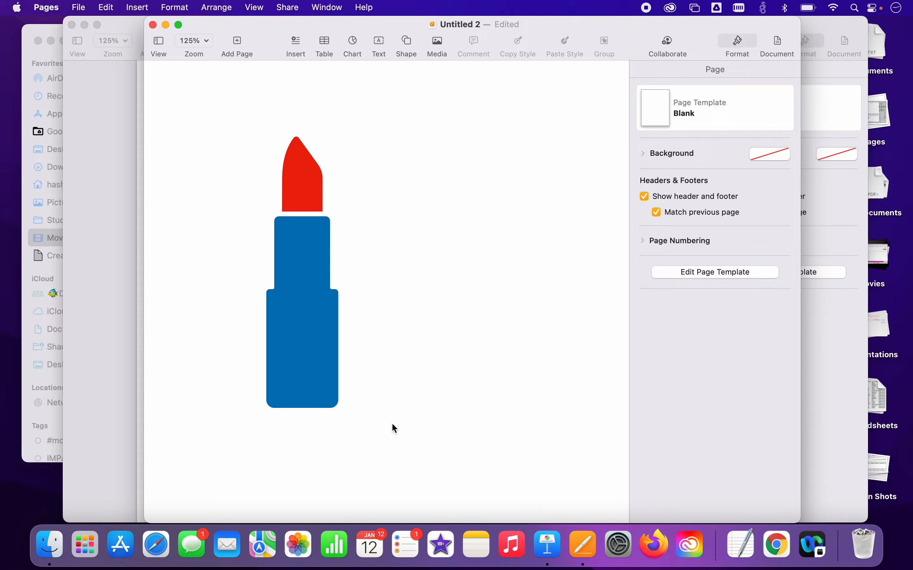
Try to rotate the separate lipstick tip and body together to about 329°, and undo the rotation
{"action": "left_click_drag", "start_coordinate": [393, 425], "coordinate": [272, 192]}
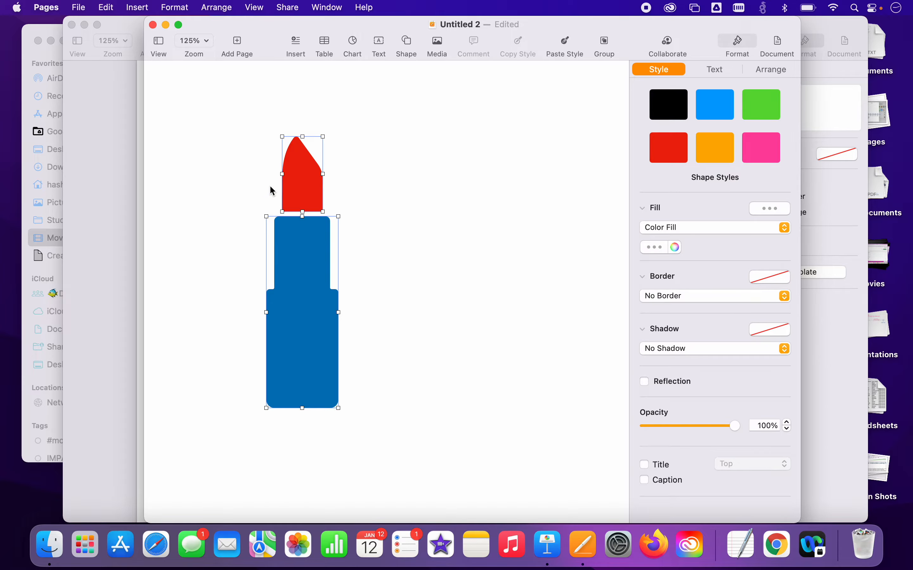
{"action": "right_click", "coordinate": [295, 193]}
{"action": "left_click", "coordinate": [309, 196]}
{"action": "left_click", "coordinate": [778, 71]}
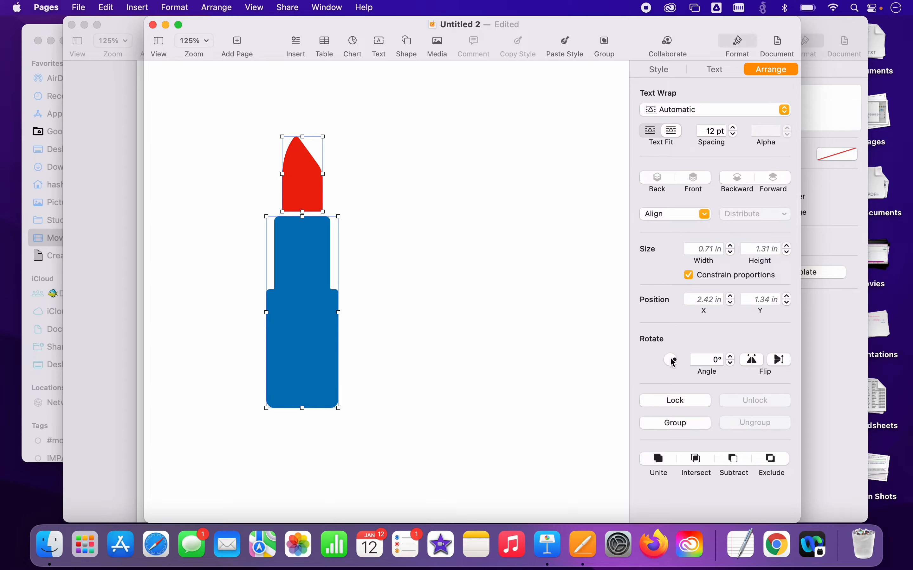
{"action": "mouse_move", "coordinate": [673, 361]}
{"action": "left_mouse_down"}
{"action": "mouse_move", "coordinate": [694, 336]}
{"action": "mouse_move", "coordinate": [672, 332]}
{"action": "mouse_move", "coordinate": [683, 372]}
{"action": "left_mouse_up"}
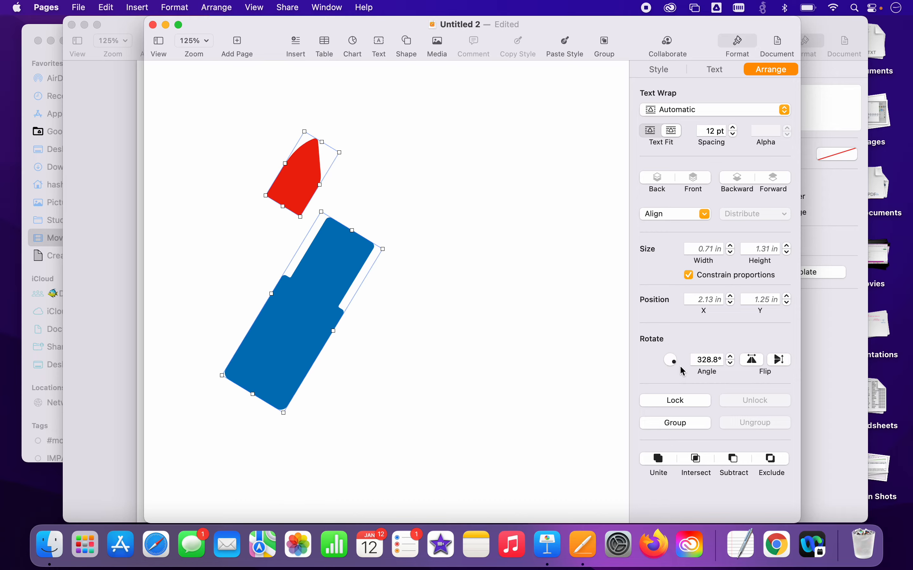
{"action": "key", "text": "super+z"}
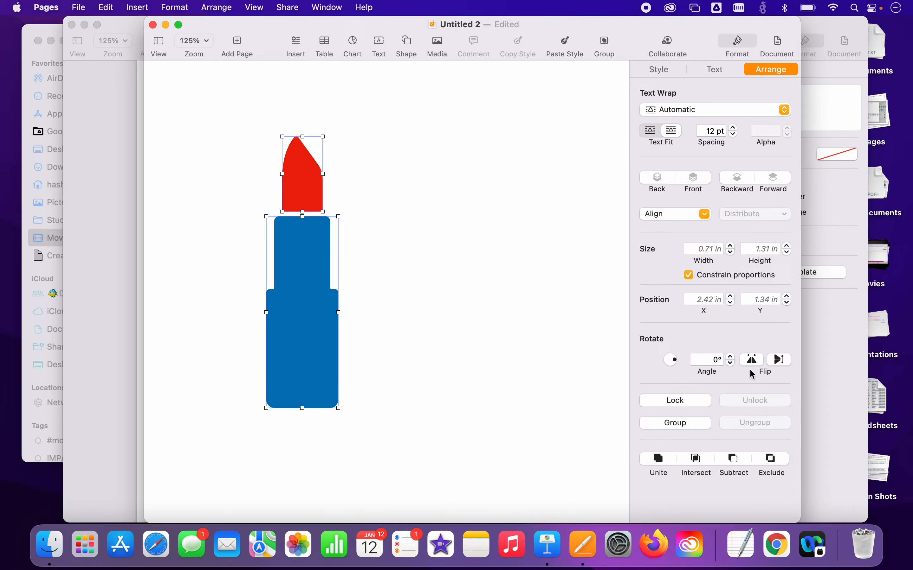
Group the red lipstick tip and the blue body into one object
{"action": "left_click", "coordinate": [623, 370]}
{"action": "left_click_drag", "start_coordinate": [405, 427], "coordinate": [256, 148]}
{"action": "left_click", "coordinate": [668, 424]}
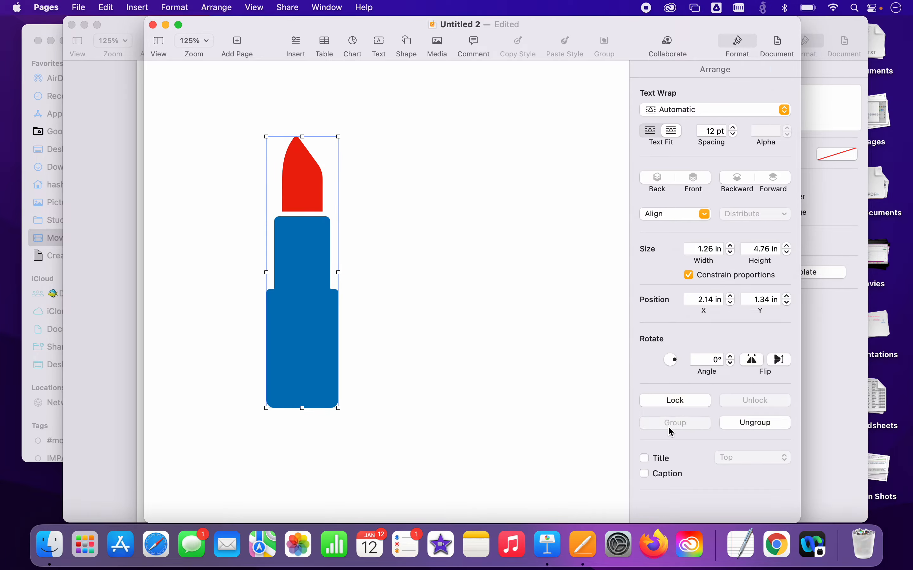
{"action": "left_click", "coordinate": [407, 363]}
Shrink the grouped lipstick to about 0.69 by 2.59 in and rotate it to about 314°
{"action": "left_click", "coordinate": [323, 392]}
{"action": "left_click_drag", "start_coordinate": [338, 407], "coordinate": [299, 287]}
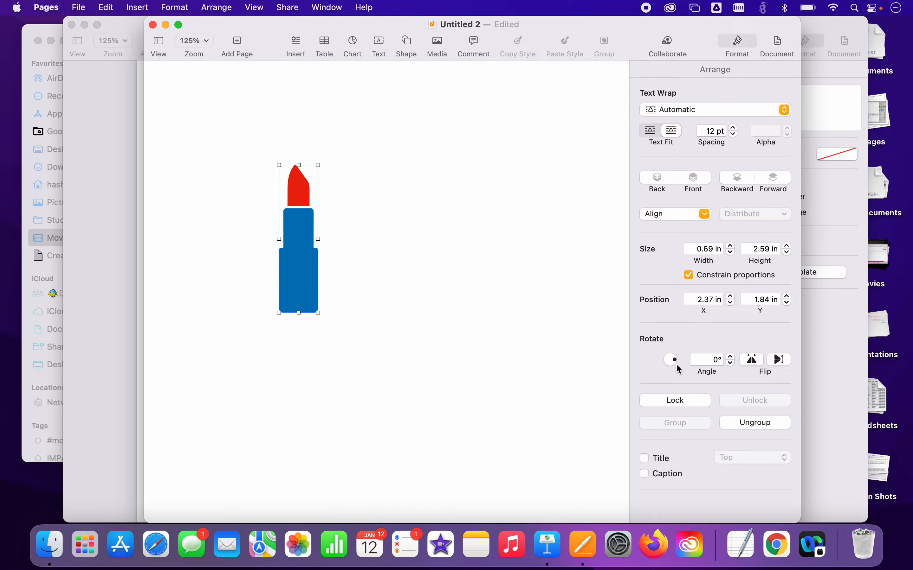
{"action": "left_click_drag", "start_coordinate": [674, 361], "coordinate": [679, 370]}
{"action": "left_click", "coordinate": [413, 371]}
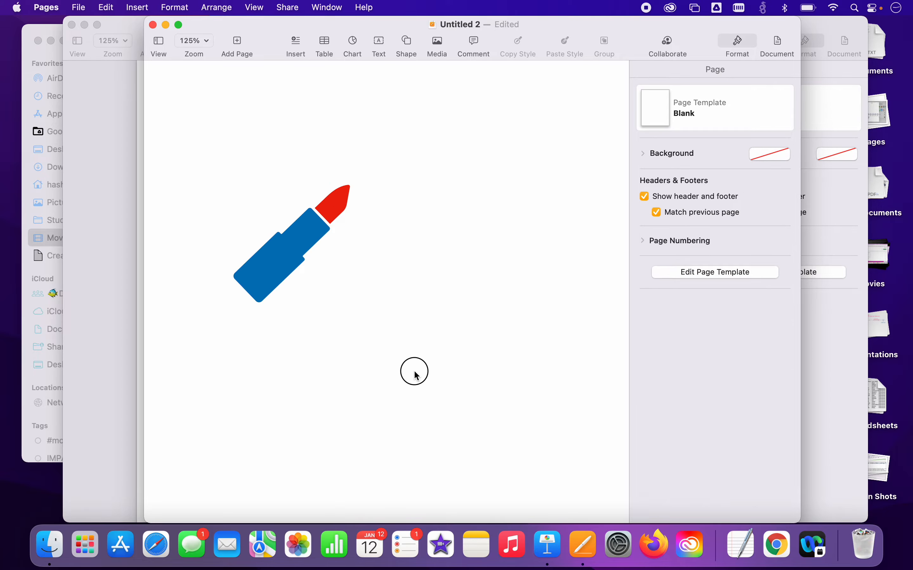
Delete the rotated lipstick group from the page
{"action": "left_click_drag", "start_coordinate": [294, 265], "coordinate": [239, 261]}
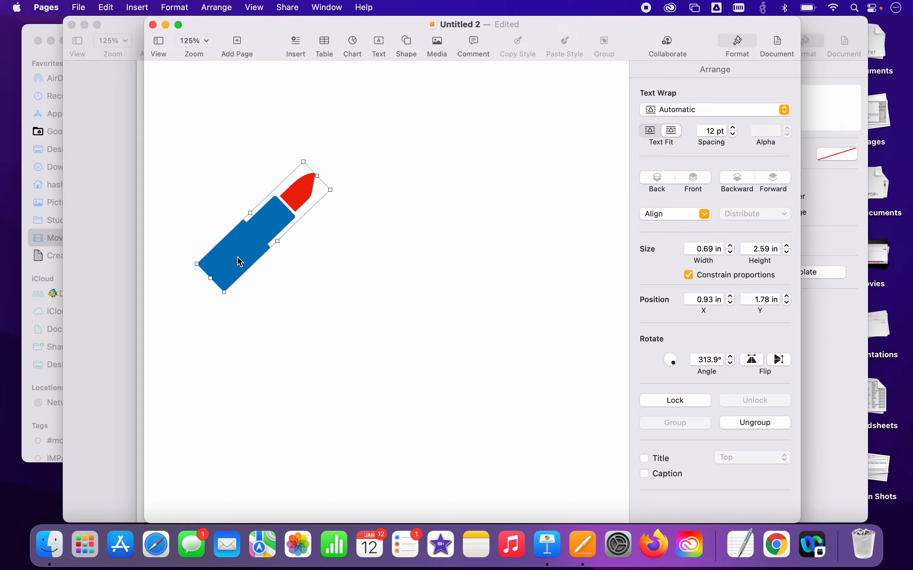
{"action": "key", "text": "Delete"}
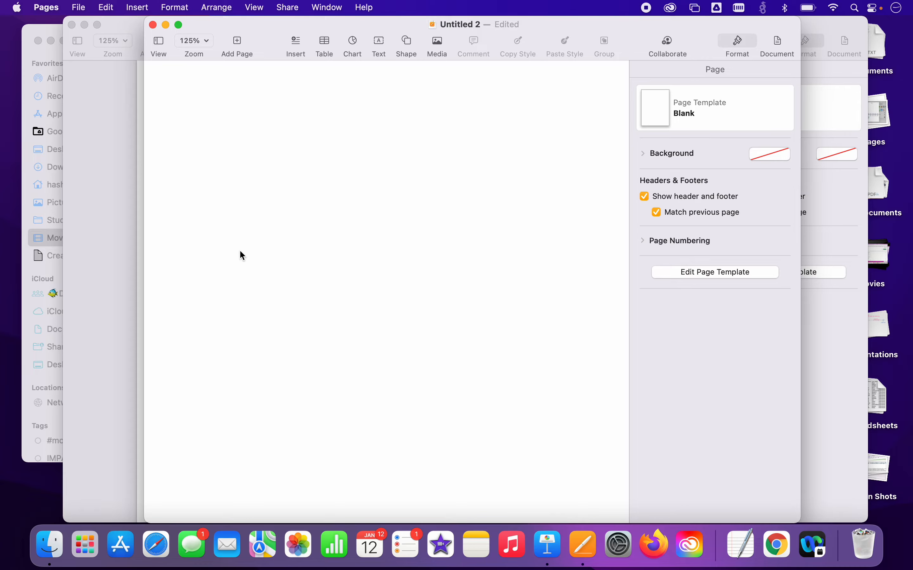
Insert a square from the Basic shapes and place it near the top of the page, about 0.53 in down
{"action": "left_click", "coordinate": [407, 43]}
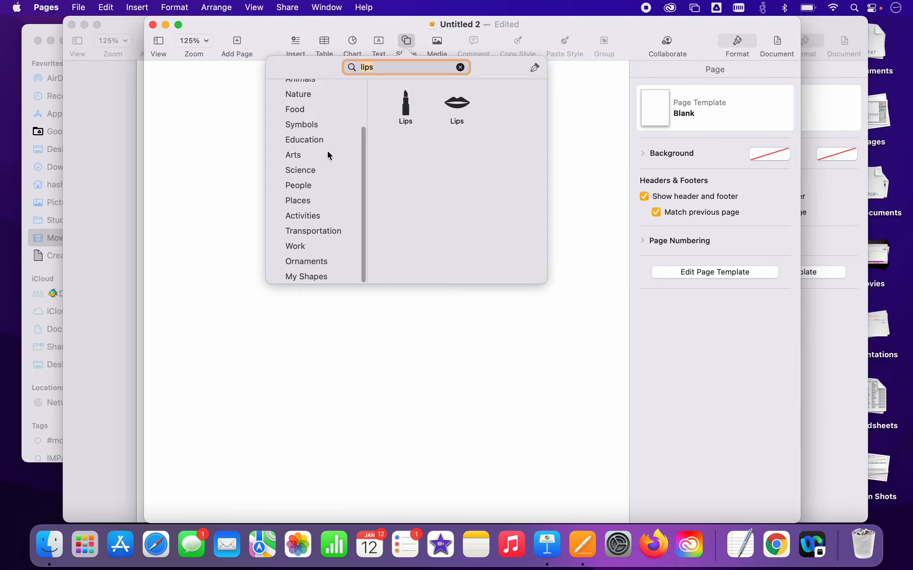
{"action": "scroll", "coordinate": [328, 155], "scroll_direction": "up", "scroll_amount": 3}
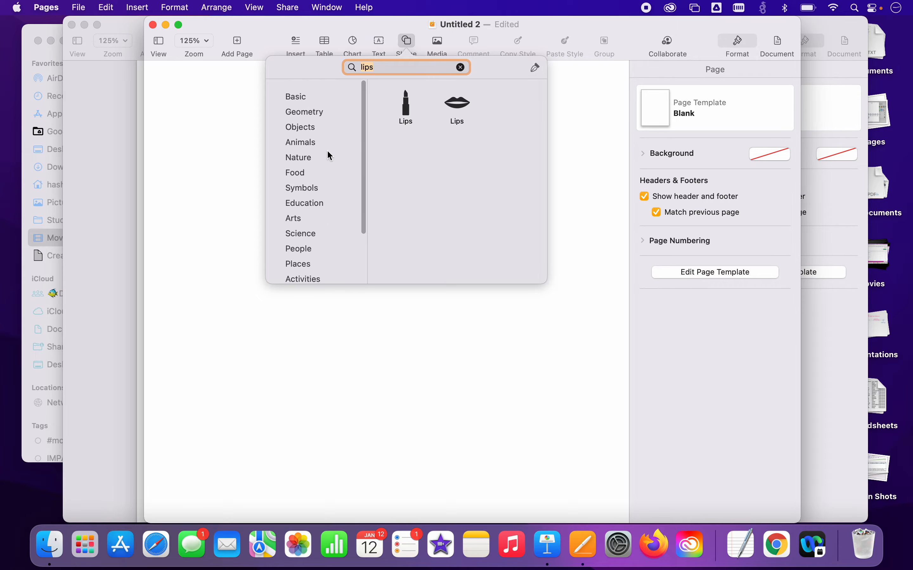
{"action": "left_click", "coordinate": [314, 94]}
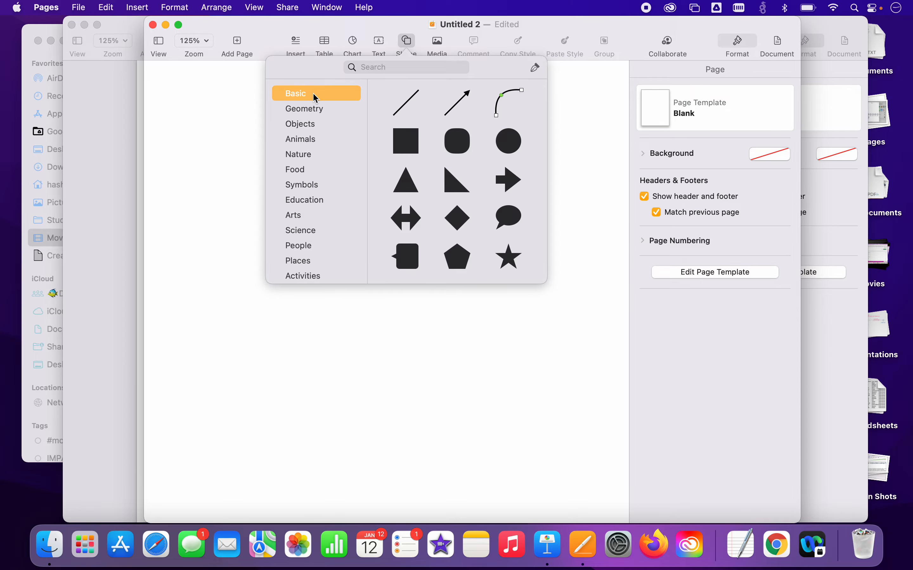
{"action": "left_click", "coordinate": [407, 142]}
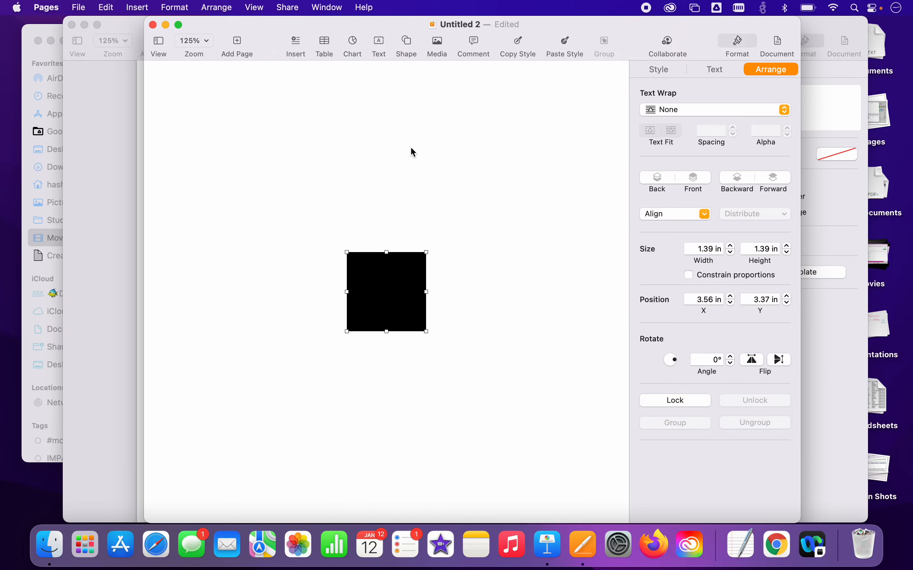
{"action": "left_click_drag", "start_coordinate": [397, 295], "coordinate": [398, 133]}
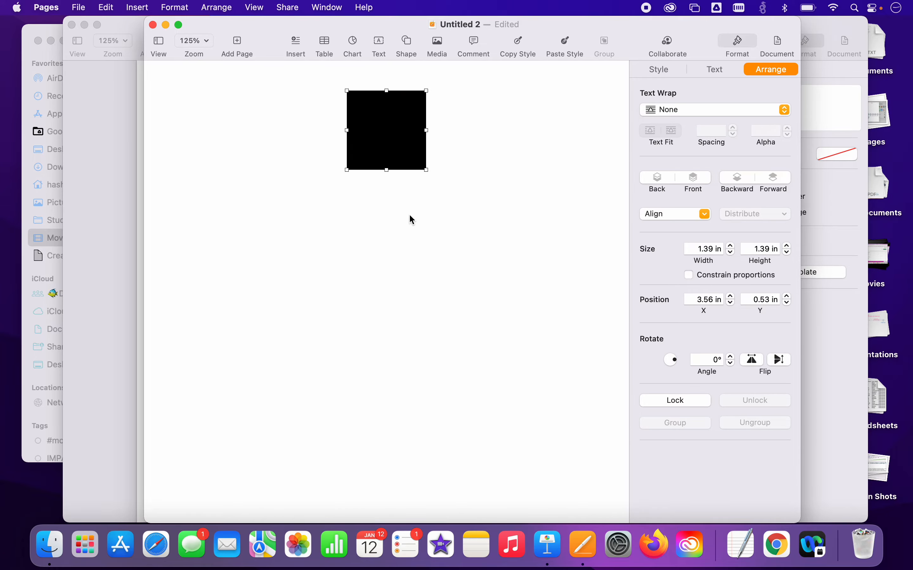
Insert a rounded square from the Basic shapes and place it below and left of the square, at about X 1.57 in, Y 2.74 in
{"action": "left_click", "coordinate": [407, 43]}
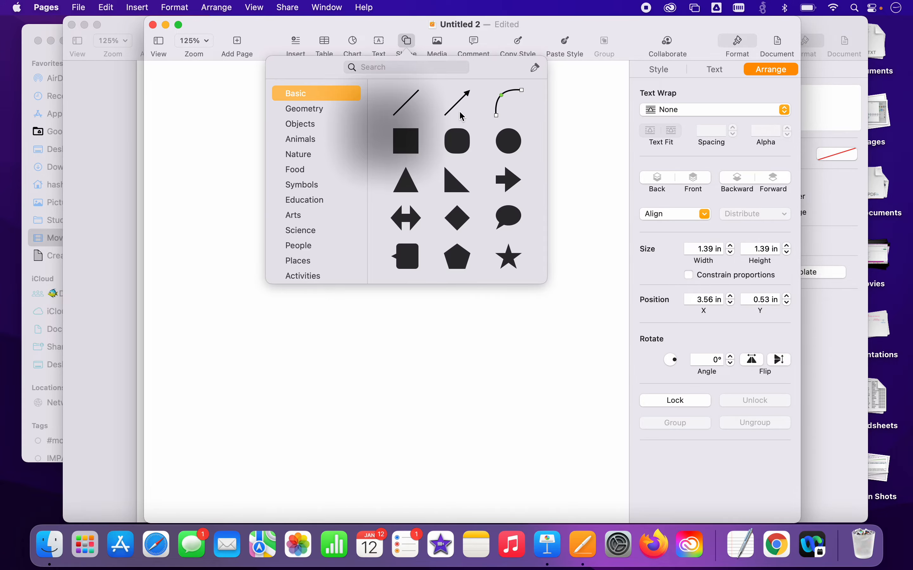
{"action": "left_click", "coordinate": [458, 142]}
{"action": "left_click_drag", "start_coordinate": [401, 300], "coordinate": [288, 269]}
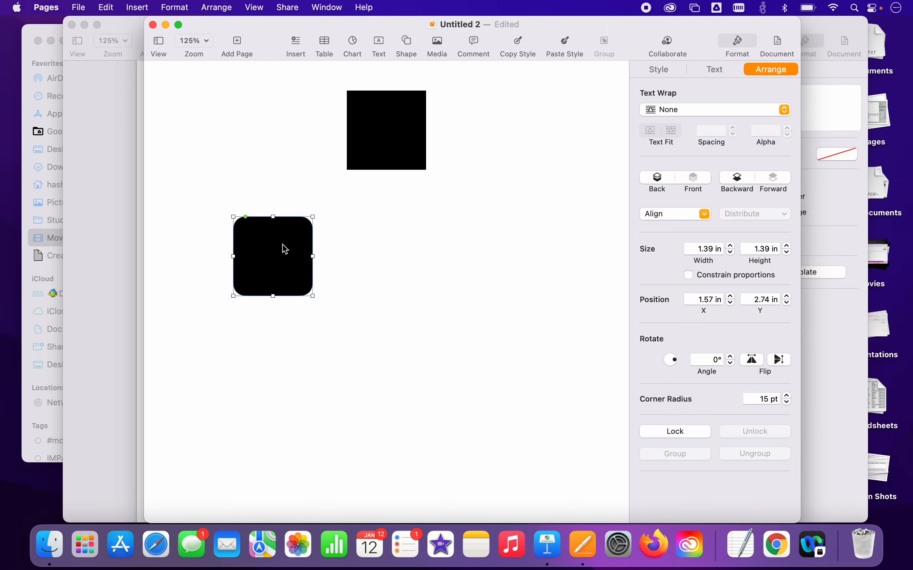
Duplicate the rounded square twice to form an evenly spaced row of three, with the last at about X 4.86 in
{"action": "left_click", "coordinate": [340, 261]}
{"action": "left_click", "coordinate": [288, 253]}
{"action": "left_click_drag", "start_coordinate": [285, 256], "coordinate": [450, 250]}
{"action": "left_click_drag", "start_coordinate": [468, 337], "coordinate": [254, 279]}
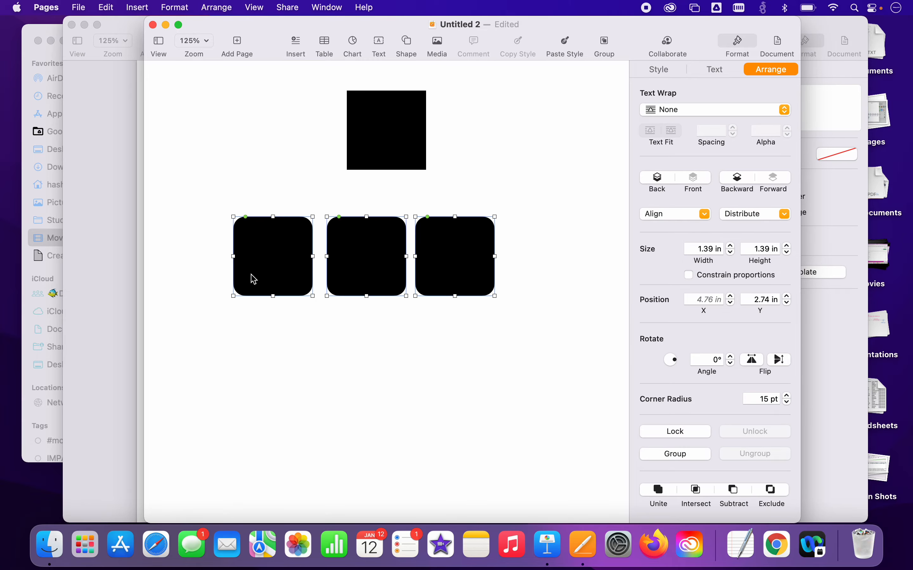
{"action": "left_click", "coordinate": [430, 314]}
{"action": "left_click_drag", "start_coordinate": [455, 286], "coordinate": [464, 281]}
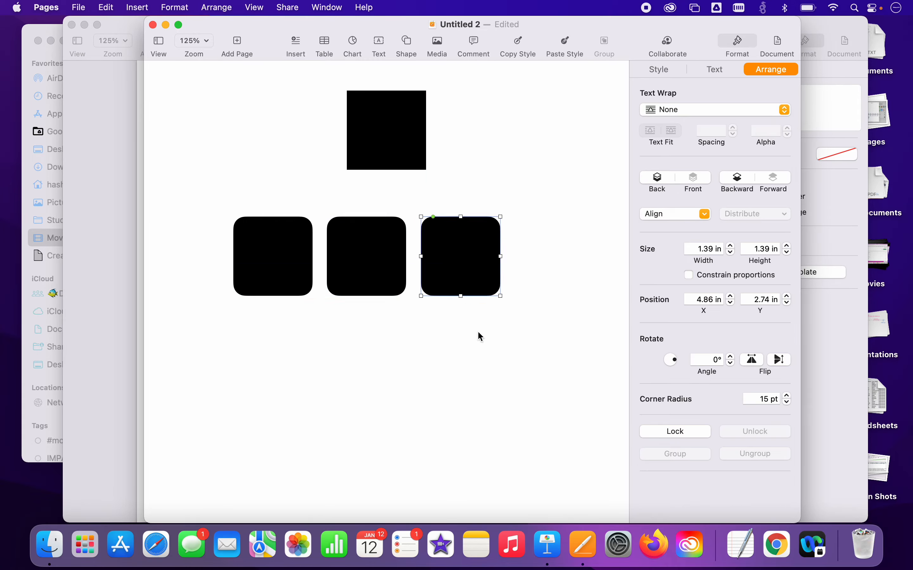
Duplicate the row of three rounded squares directly beneath itself and centre the plain square above the middle column
{"action": "mouse_move", "coordinate": [479, 336]}
{"action": "left_mouse_down"}
{"action": "mouse_move", "coordinate": [279, 271]}
{"action": "mouse_move", "coordinate": [271, 347]}
{"action": "left_mouse_up"}
{"action": "left_click", "coordinate": [403, 436]}
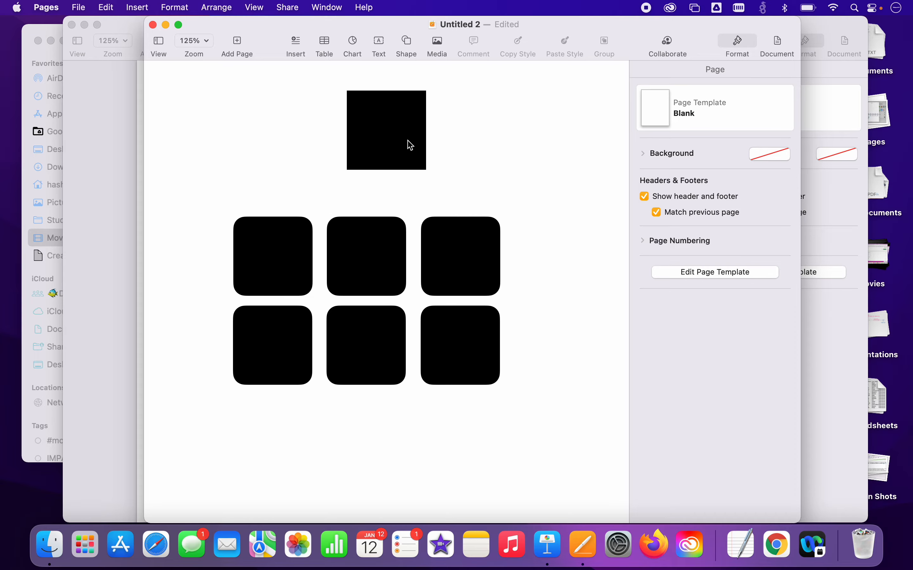
{"action": "left_click_drag", "start_coordinate": [409, 143], "coordinate": [391, 154]}
Apply the orange shape style to the three rounded squares in the upper row
{"action": "left_click_drag", "start_coordinate": [224, 241], "coordinate": [445, 294]}
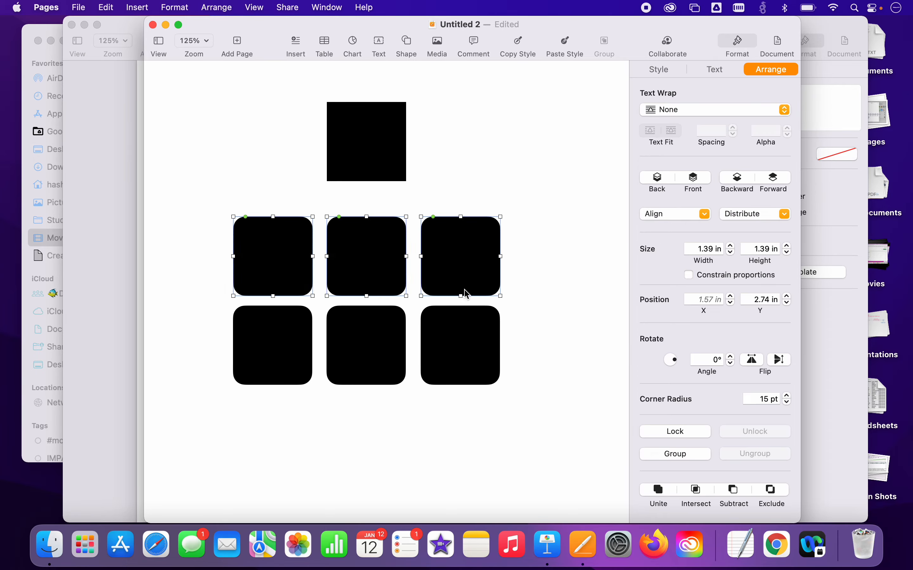
{"action": "left_click", "coordinate": [660, 69]}
{"action": "left_click", "coordinate": [727, 157]}
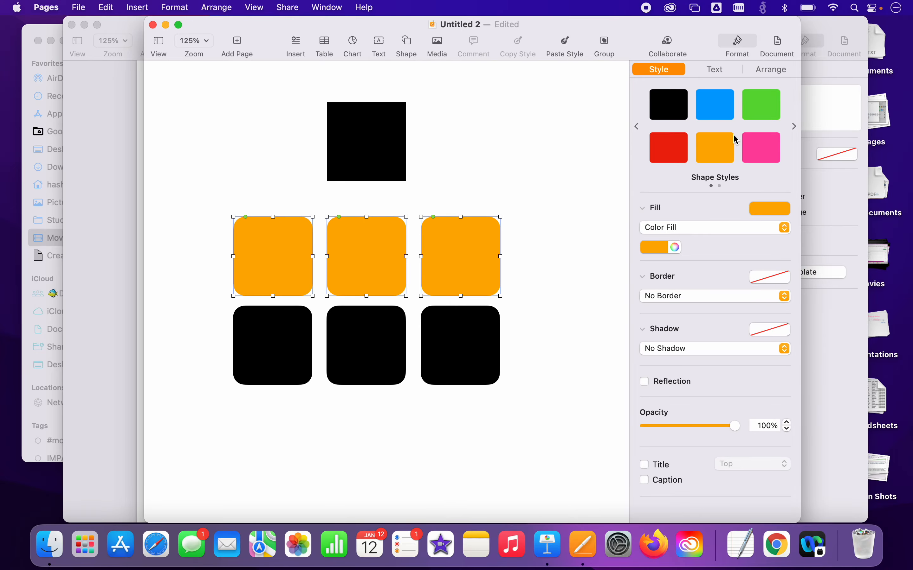
Examine the shape style presets and the fill, border and shadow options for the orange and black rounded squares
{"action": "left_click", "coordinate": [795, 126]}
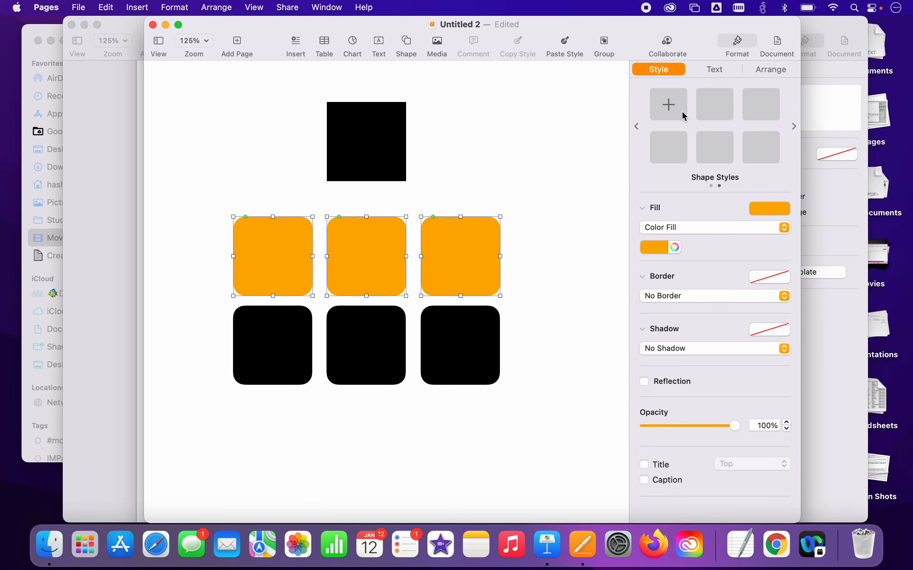
{"action": "left_click", "coordinate": [567, 279]}
{"action": "left_click", "coordinate": [482, 275]}
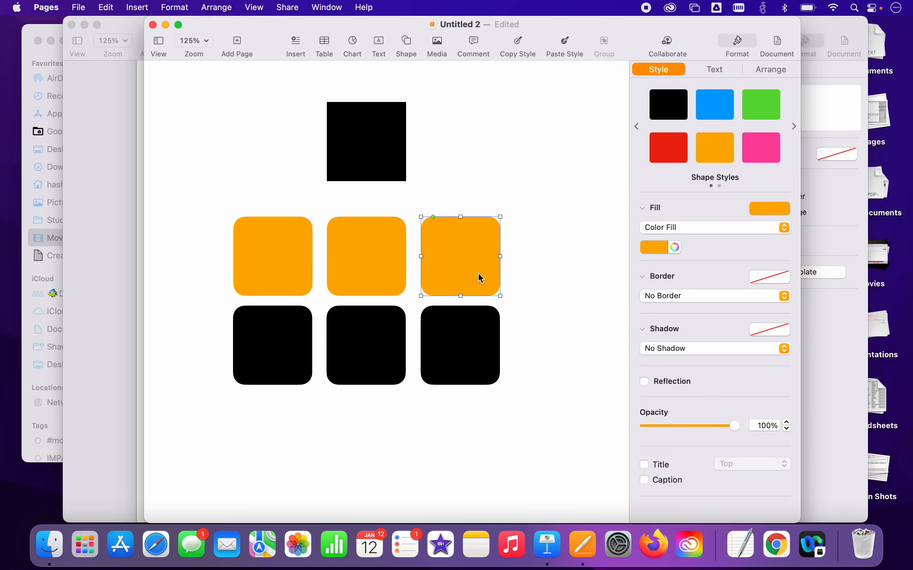
{"action": "left_click", "coordinate": [472, 344]}
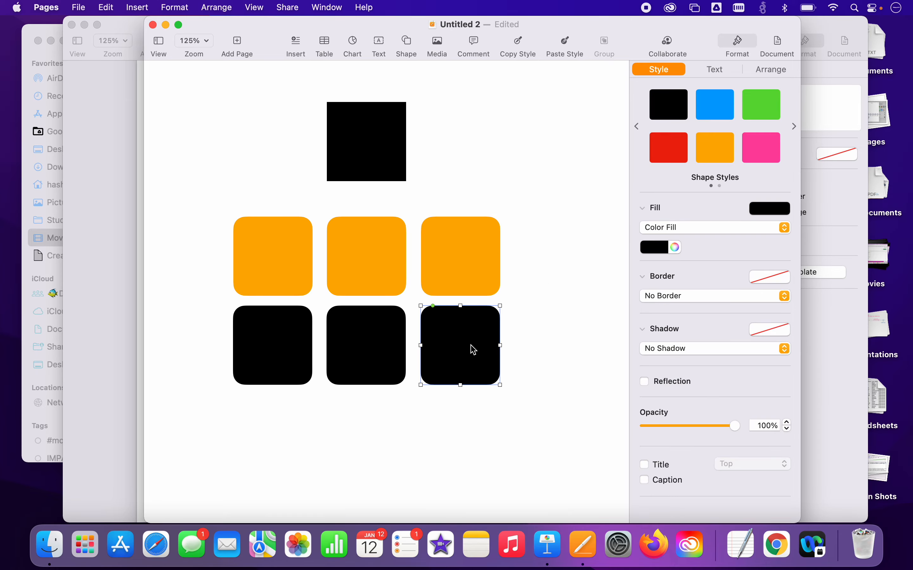
{"action": "left_click", "coordinate": [644, 208]}
{"action": "left_click", "coordinate": [645, 240]}
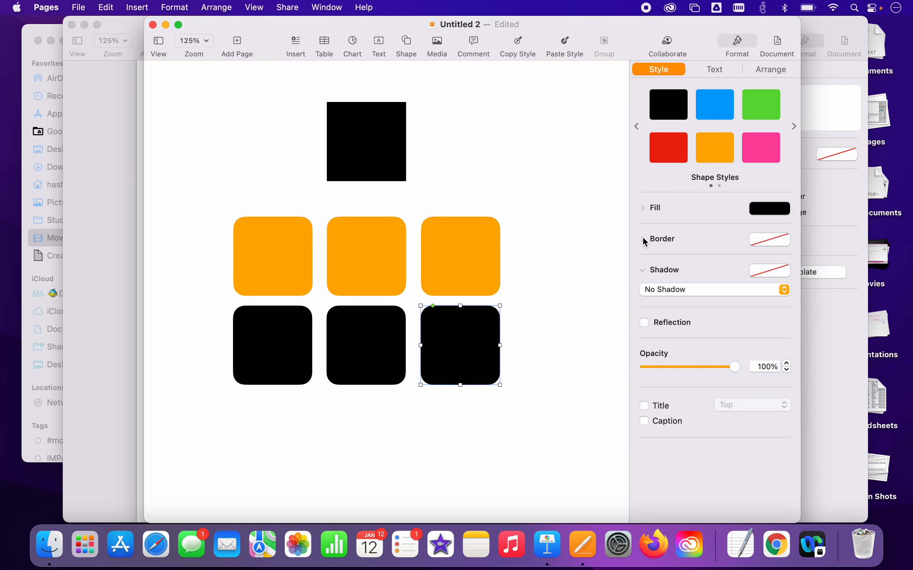
{"action": "left_click", "coordinate": [644, 271]}
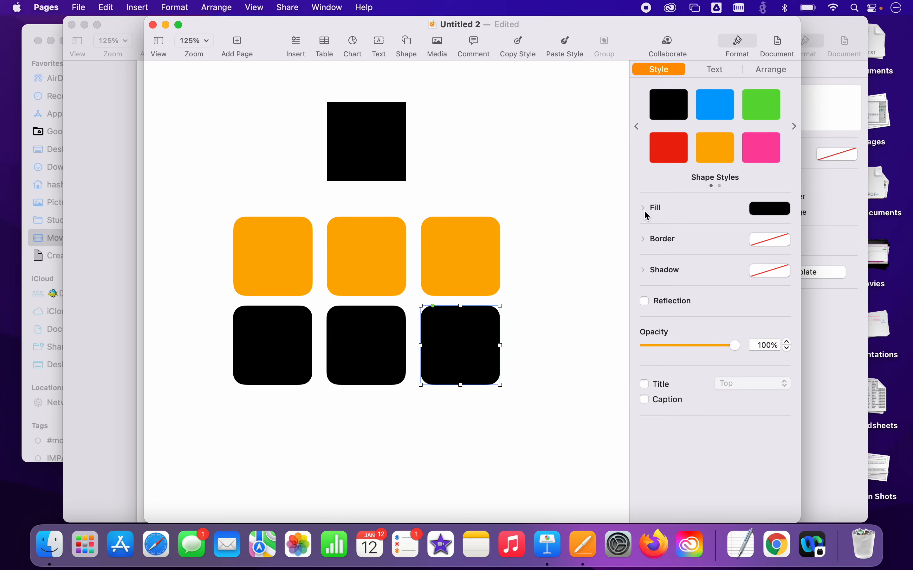
{"action": "left_click", "coordinate": [641, 242]}
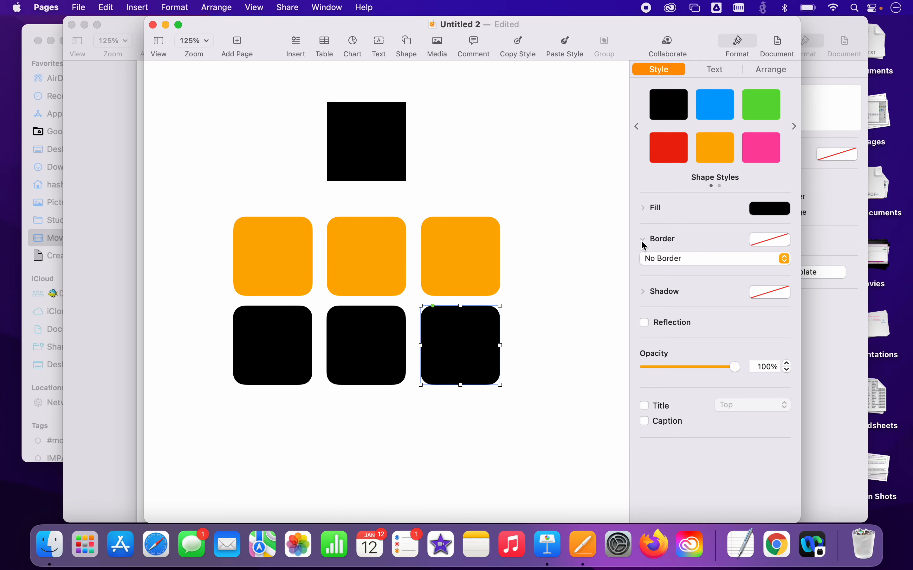
{"action": "left_click", "coordinate": [644, 293]}
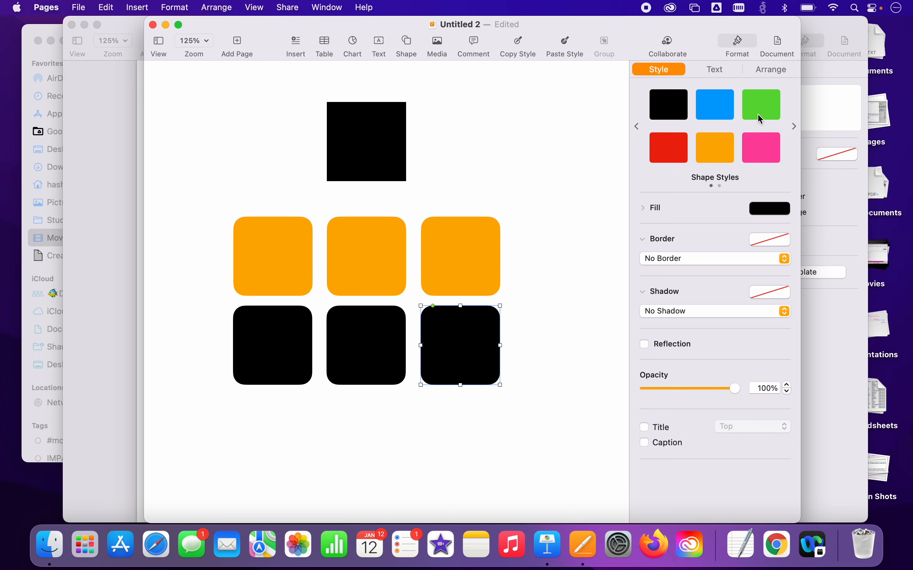
{"action": "left_click", "coordinate": [552, 415]}
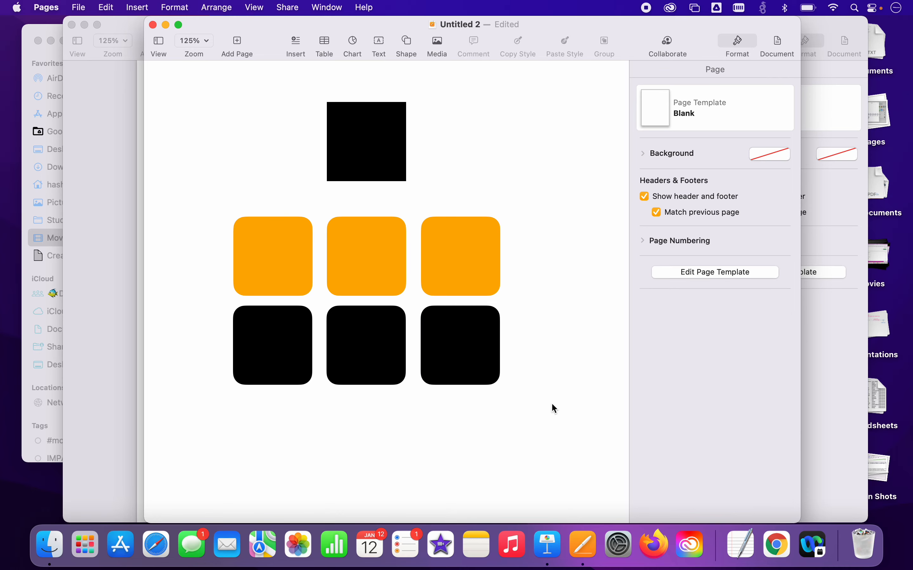
{"action": "left_click", "coordinate": [473, 293]}
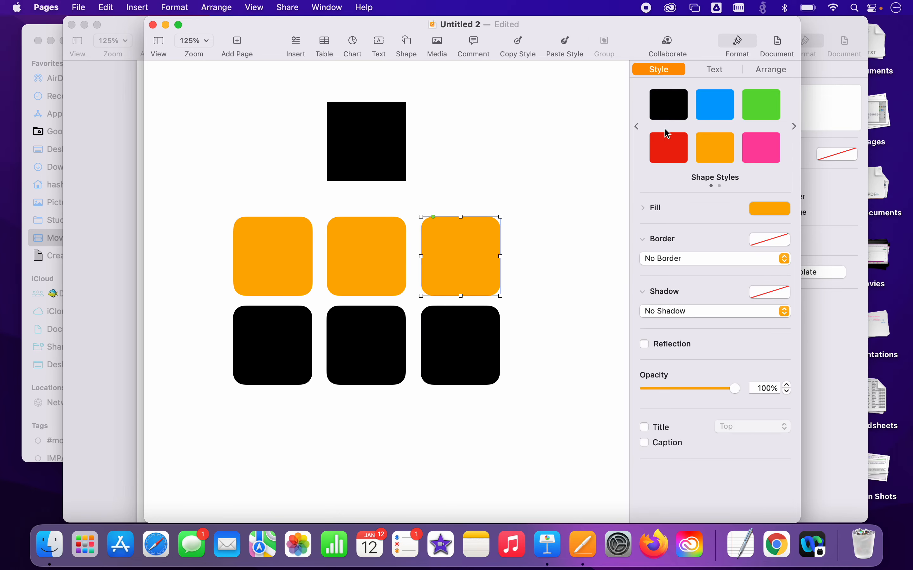
{"action": "left_click", "coordinate": [519, 323]}
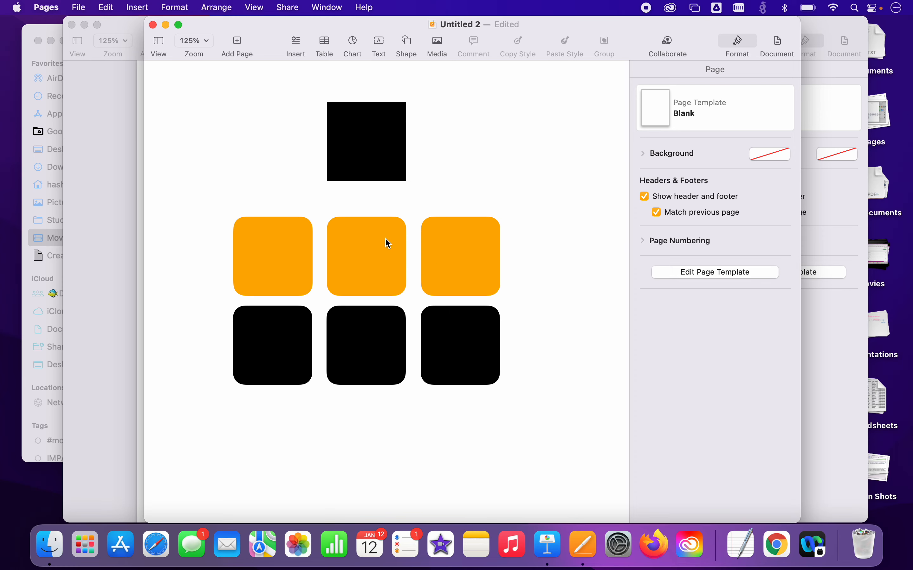
Add a connection line between the black plain square and the middle orange rounded square
{"action": "left_click", "coordinate": [389, 164]}
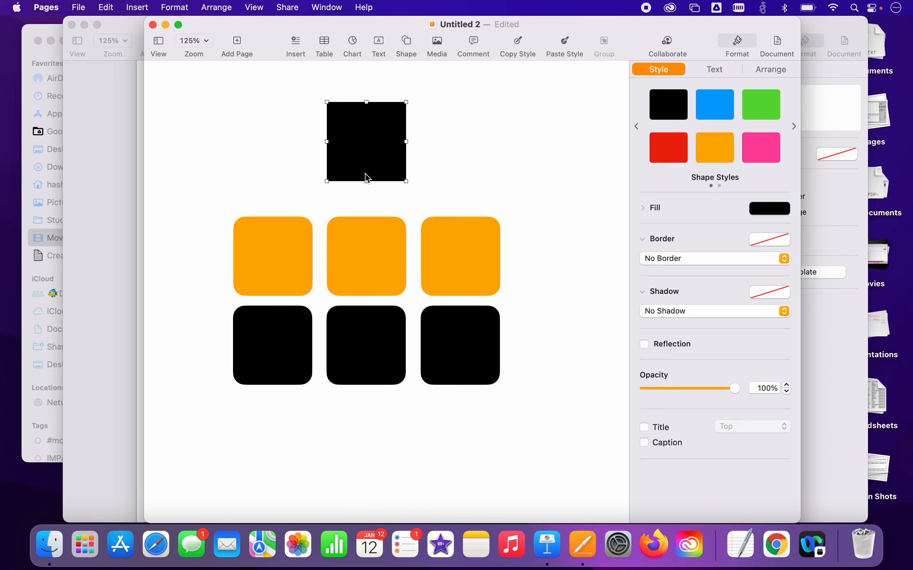
{"action": "left_click", "coordinate": [377, 240], "text": "shift"}
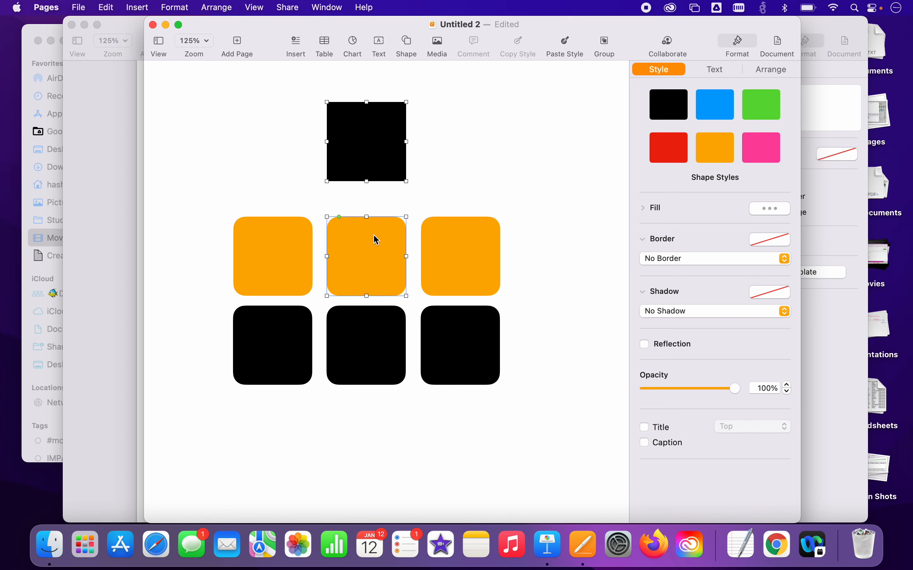
{"action": "right_click", "coordinate": [377, 240]}
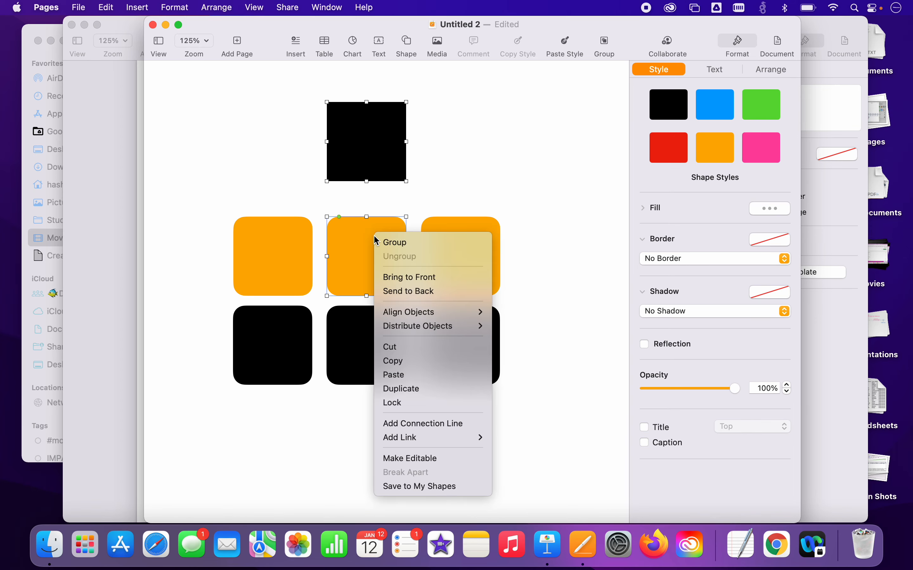
{"action": "left_click", "coordinate": [447, 425]}
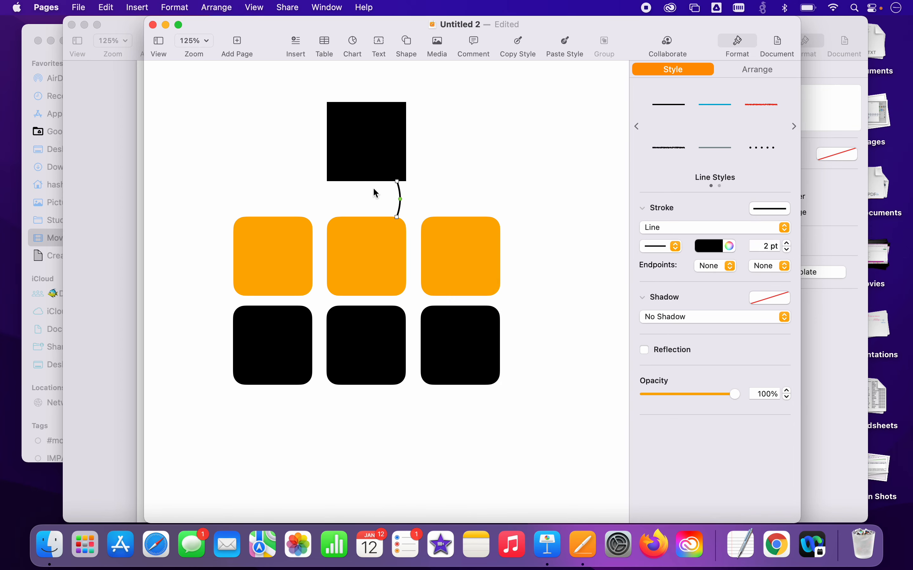
Move the middle orange rounded square slightly up towards the black square and check the attached connection line
{"action": "mouse_move", "coordinate": [385, 245]}
{"action": "left_mouse_down"}
{"action": "mouse_move", "coordinate": [454, 200]}
{"action": "mouse_move", "coordinate": [536, 125]}
{"action": "mouse_move", "coordinate": [230, 139]}
{"action": "mouse_move", "coordinate": [528, 157]}
{"action": "mouse_move", "coordinate": [389, 224]}
{"action": "mouse_move", "coordinate": [385, 244]}
{"action": "left_mouse_up"}
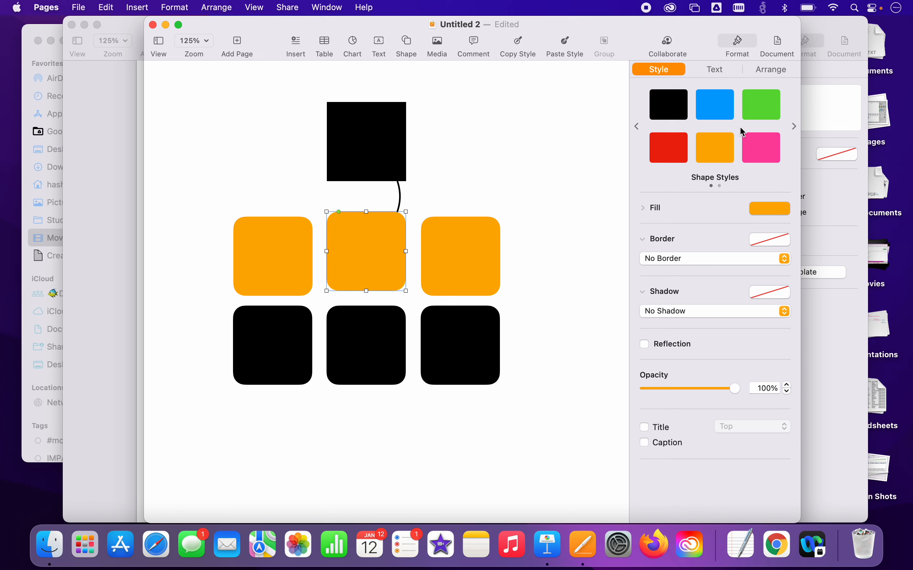
{"action": "left_click", "coordinate": [400, 197]}
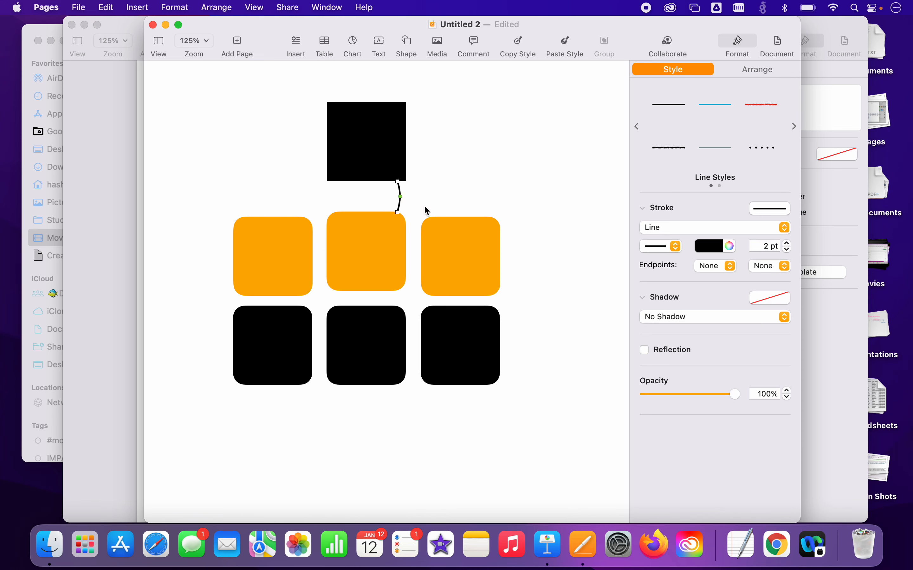
{"action": "left_click", "coordinate": [455, 179]}
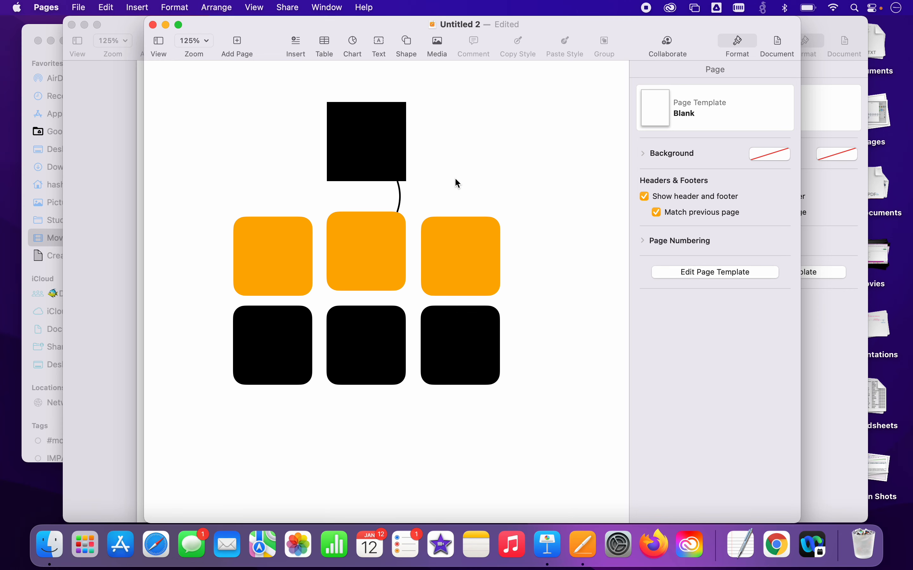
Open the shape library at the basic shapes
{"action": "left_click", "coordinate": [407, 46]}
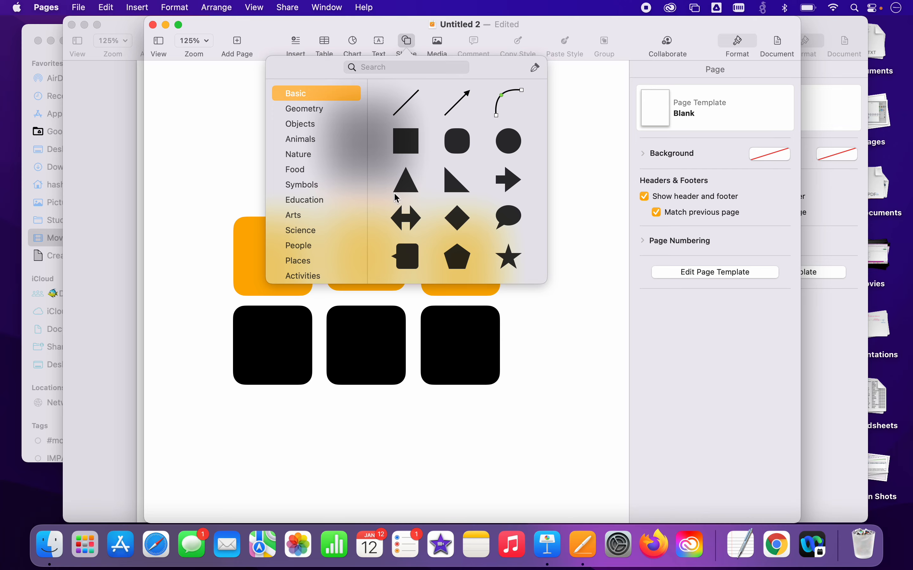